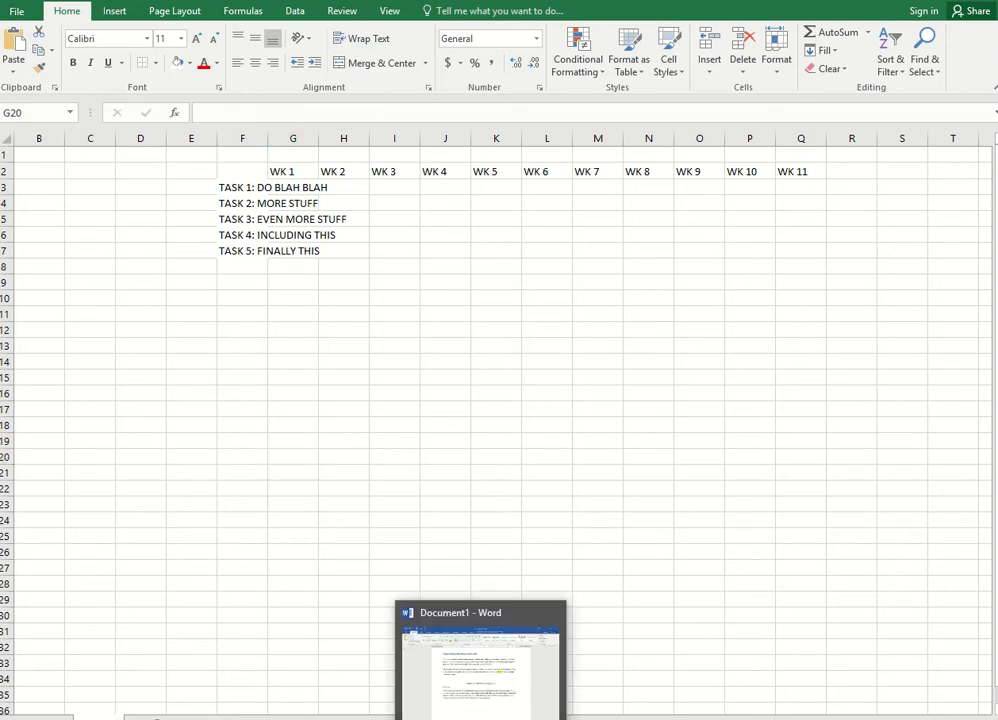
# In Word, place the insertion point on the blank line above the Chart 1 caption, then switch back to the Book3 workbook
pyautogui.click(480, 719)
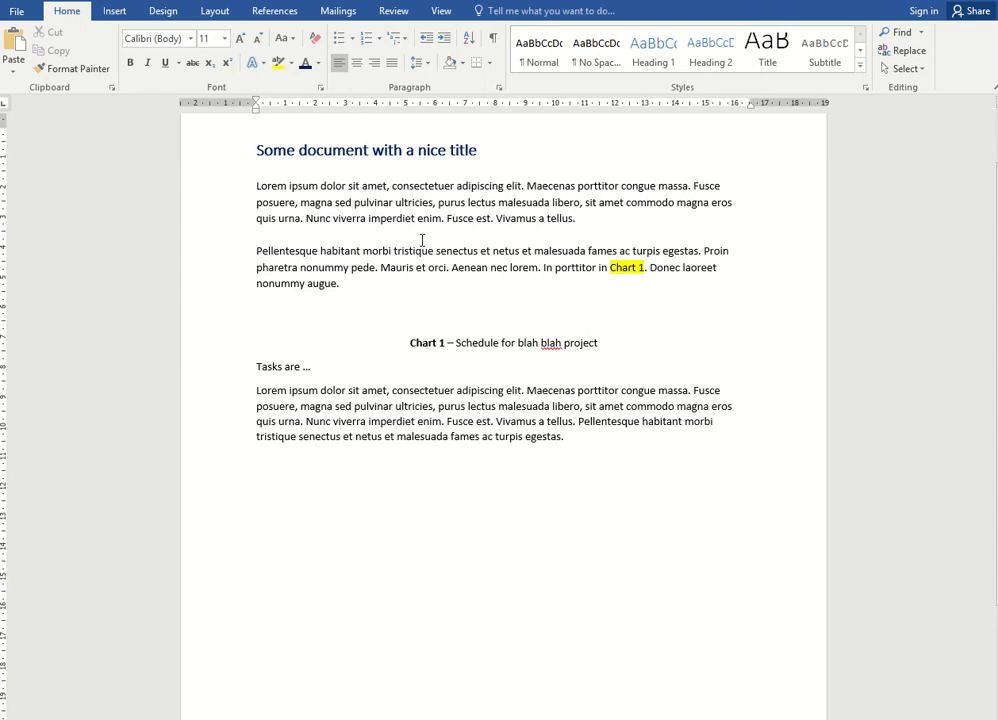
pyautogui.click(432, 317)
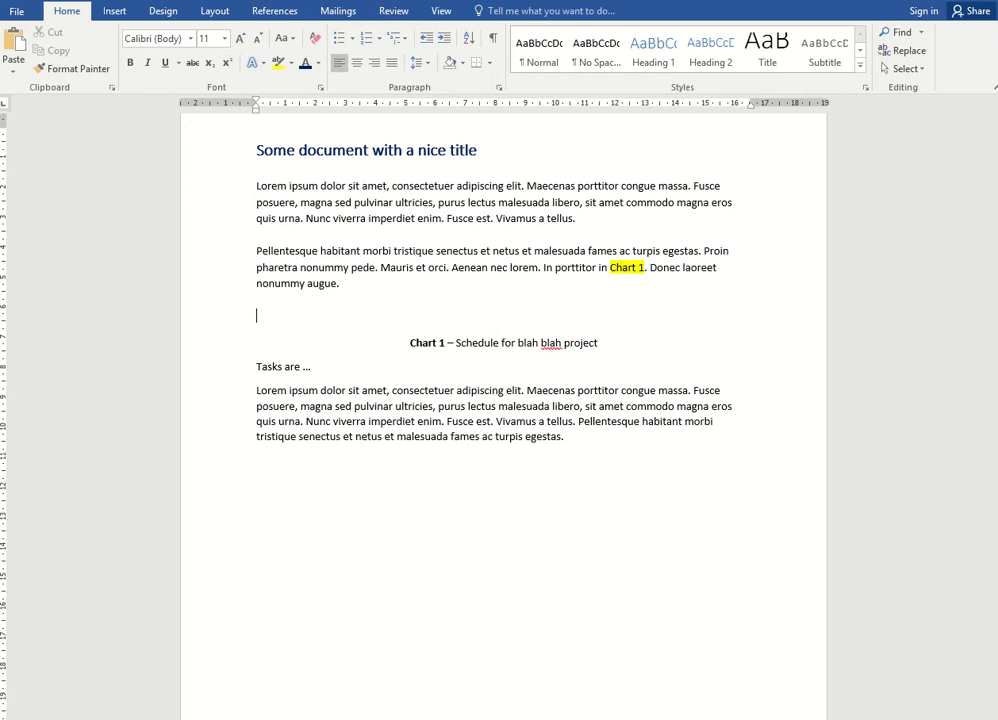
pyautogui.moveTo(558, 719)
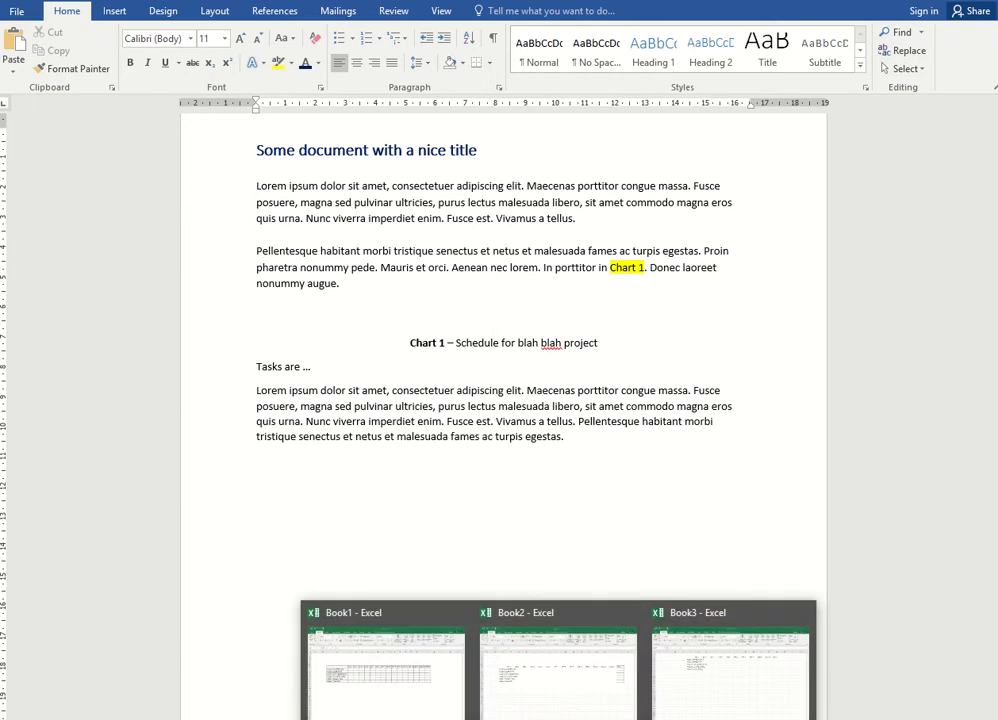
pyautogui.click(713, 697)
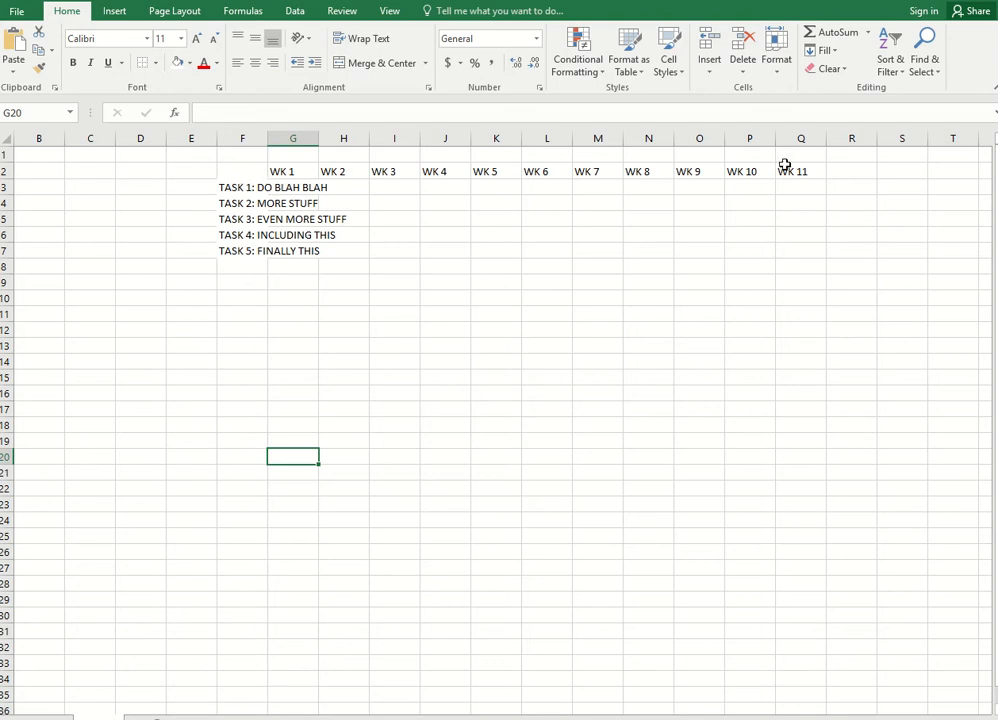
# AutoFit the width of column F to fit the task labels
pyautogui.click(245, 140)
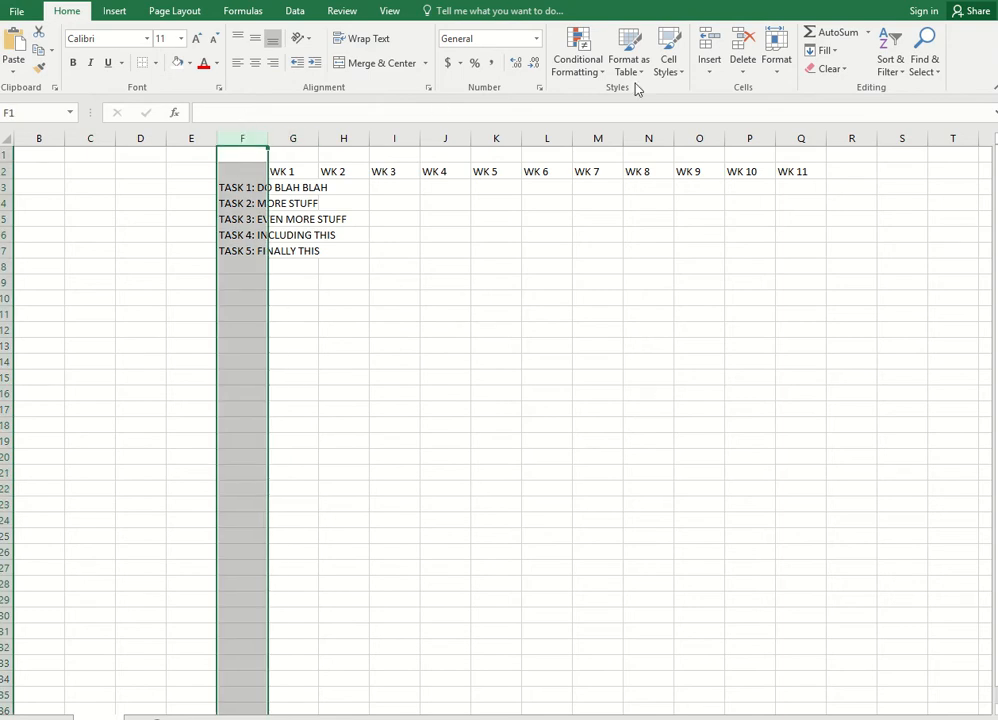
pyautogui.click(777, 78)
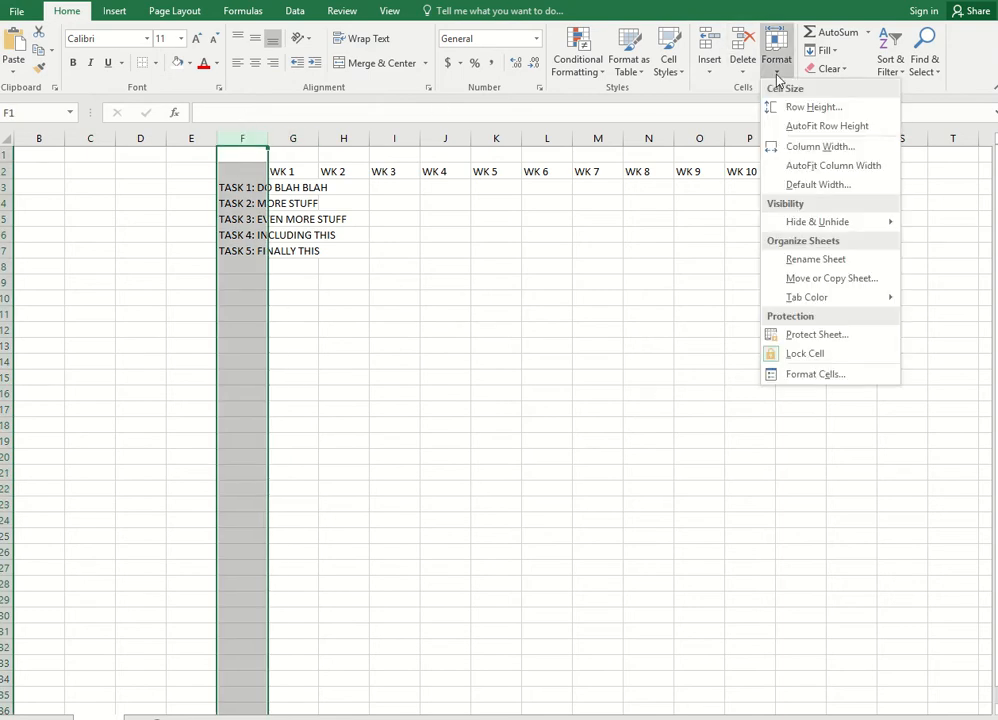
pyautogui.click(814, 166)
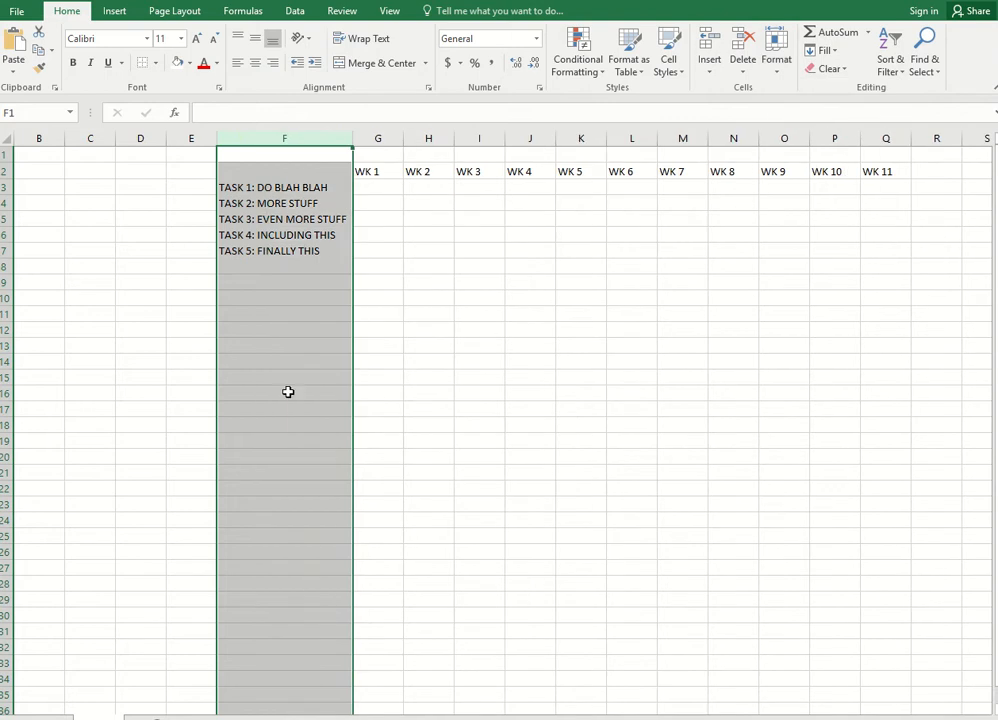
pyautogui.click(287, 392)
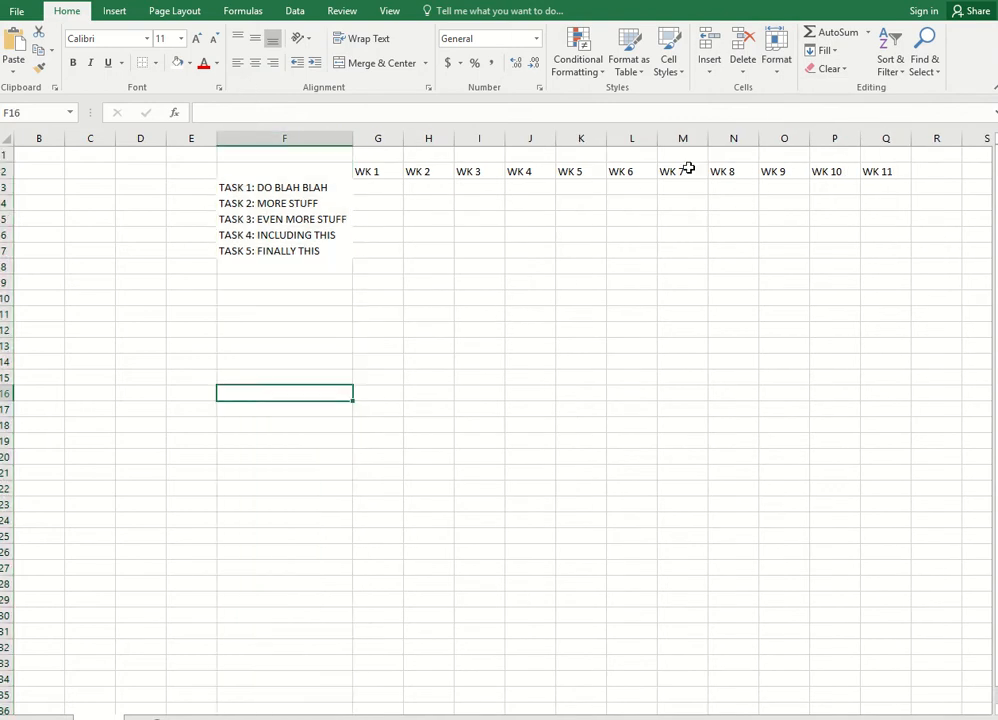
# Set the column width of columns G through Q to 6
pyautogui.click(378, 138)
pyautogui.moveTo(381, 140); pyautogui.dragTo(880, 145)
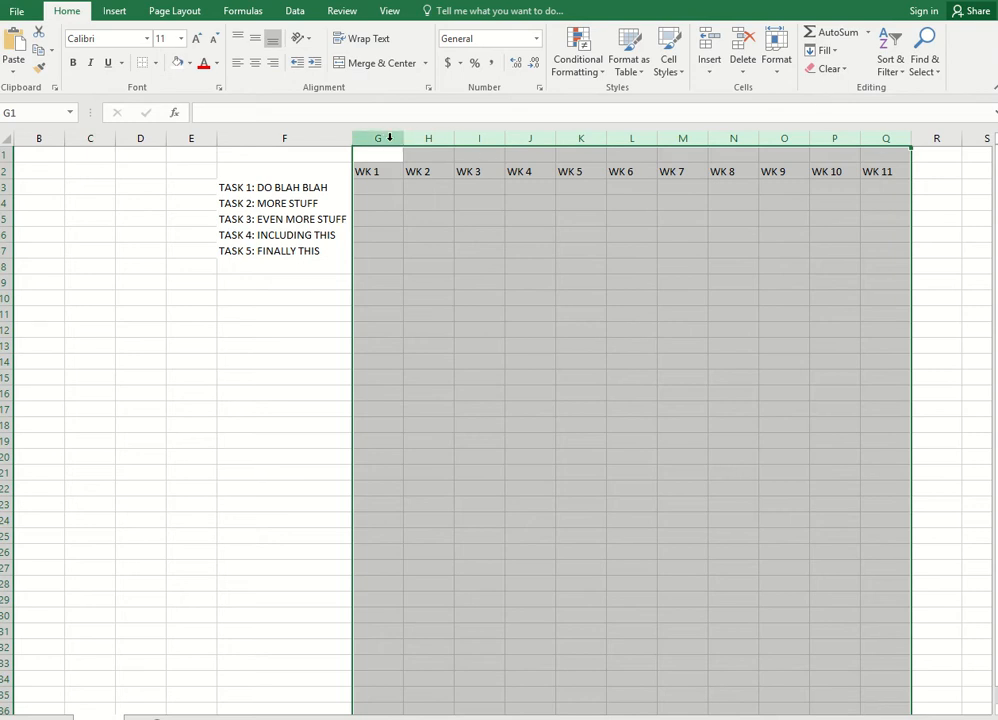
pyautogui.click(780, 78)
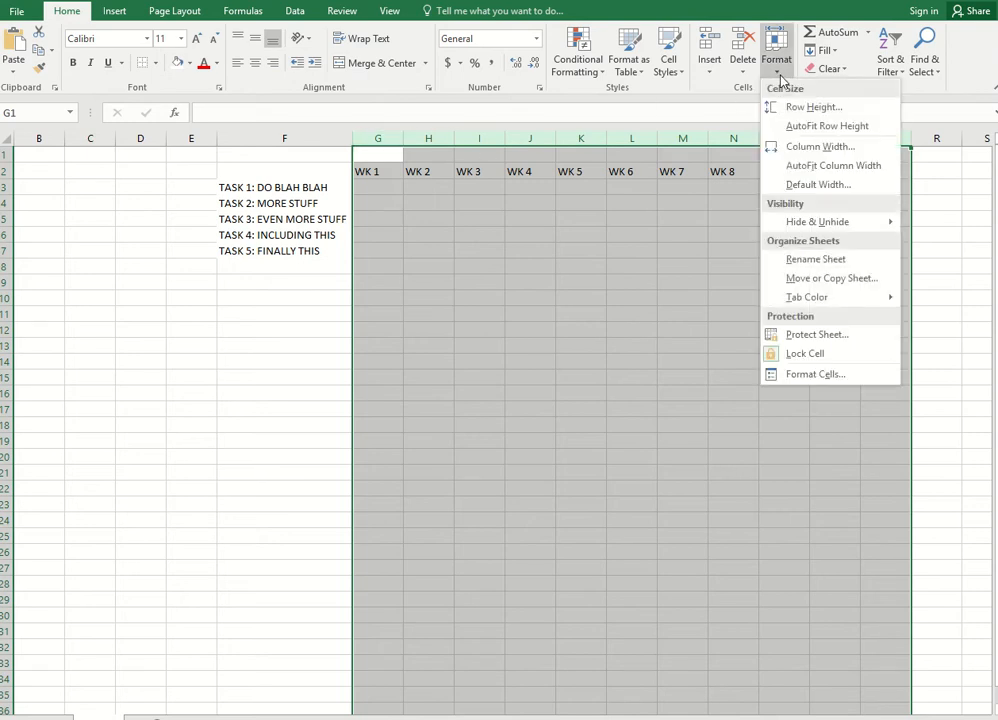
pyautogui.click(797, 150)
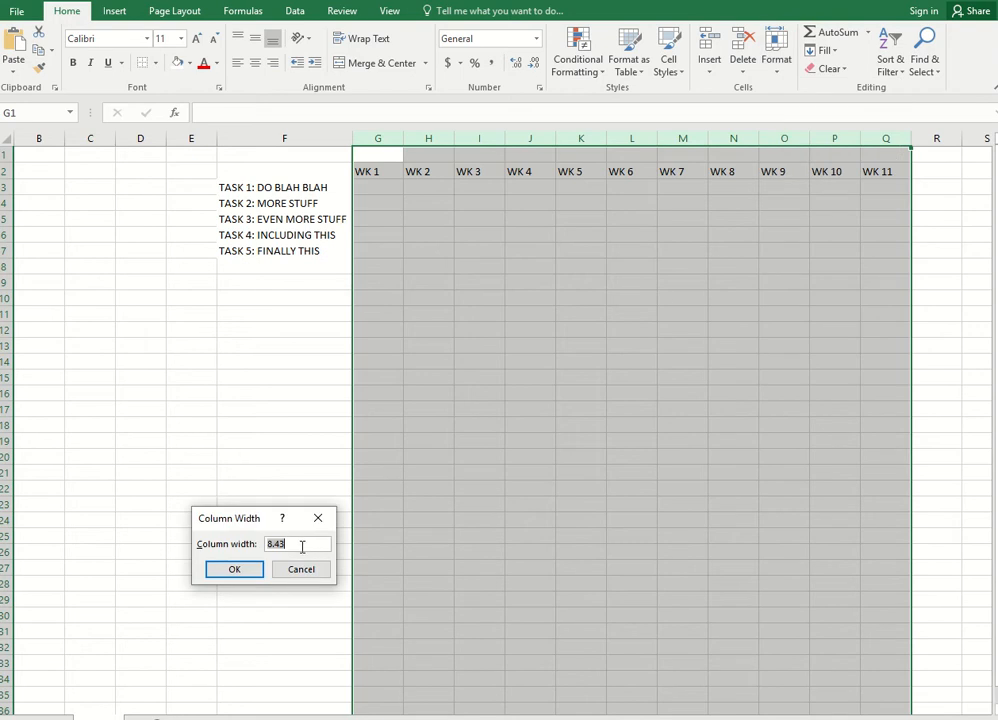
pyautogui.write('6')
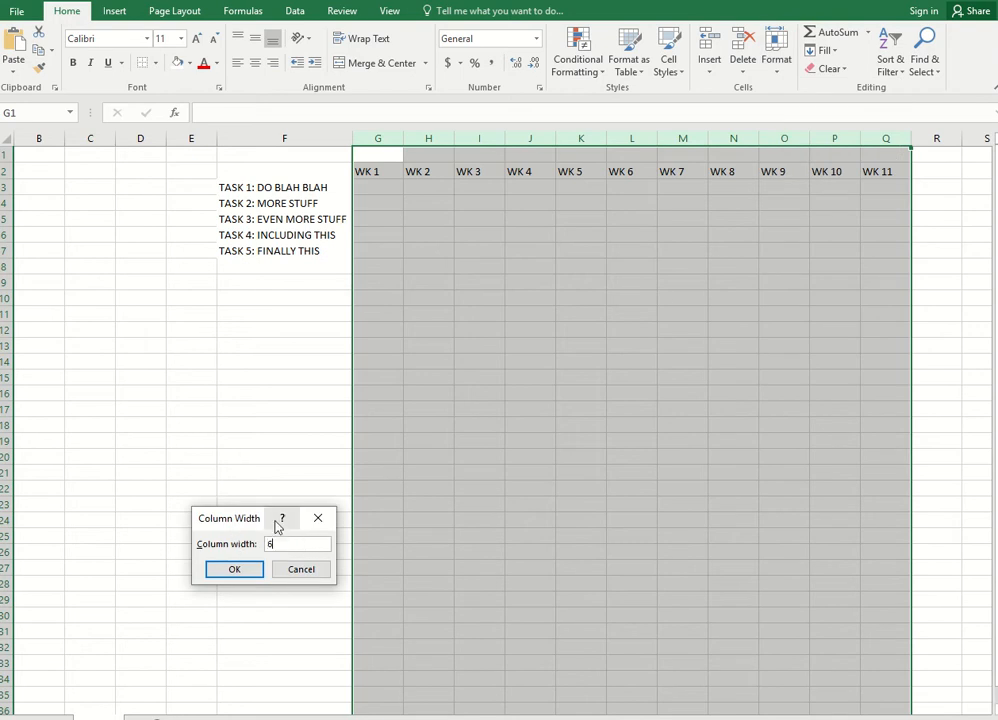
pyautogui.click(234, 569)
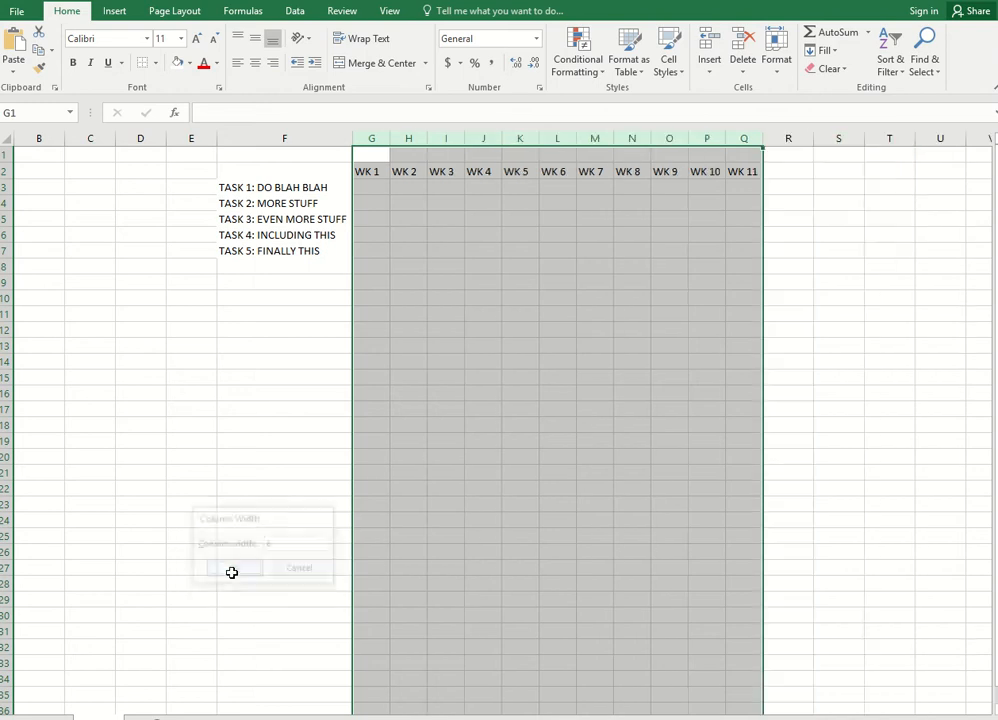
pyautogui.click(504, 365)
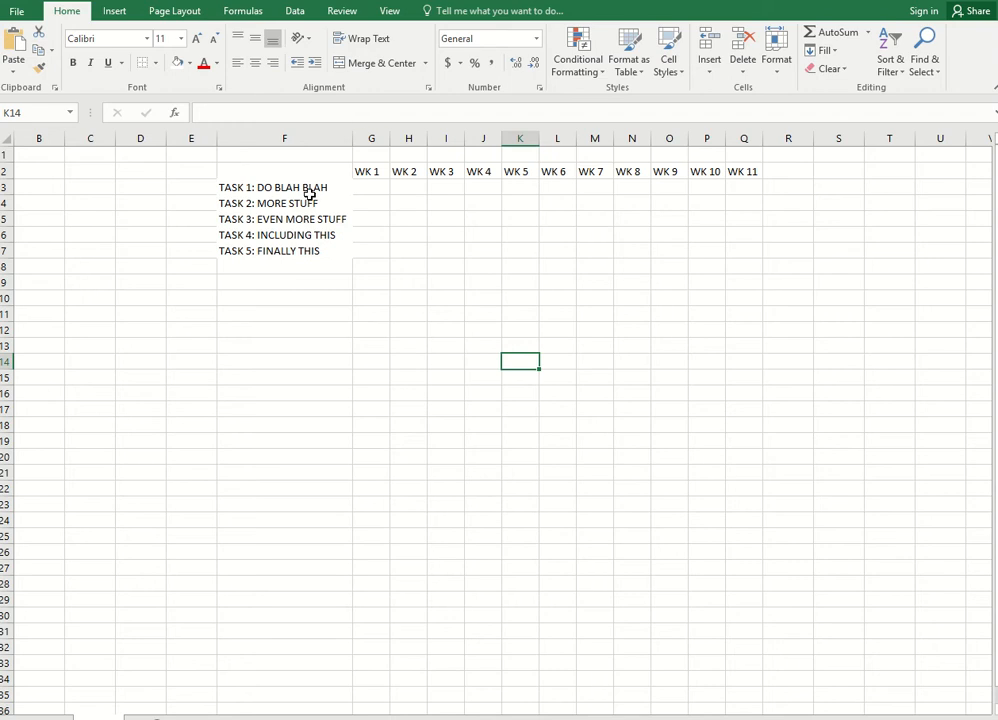
# Make the week headings in row 2 and the task labels in column F bold
pyautogui.click(5, 171)
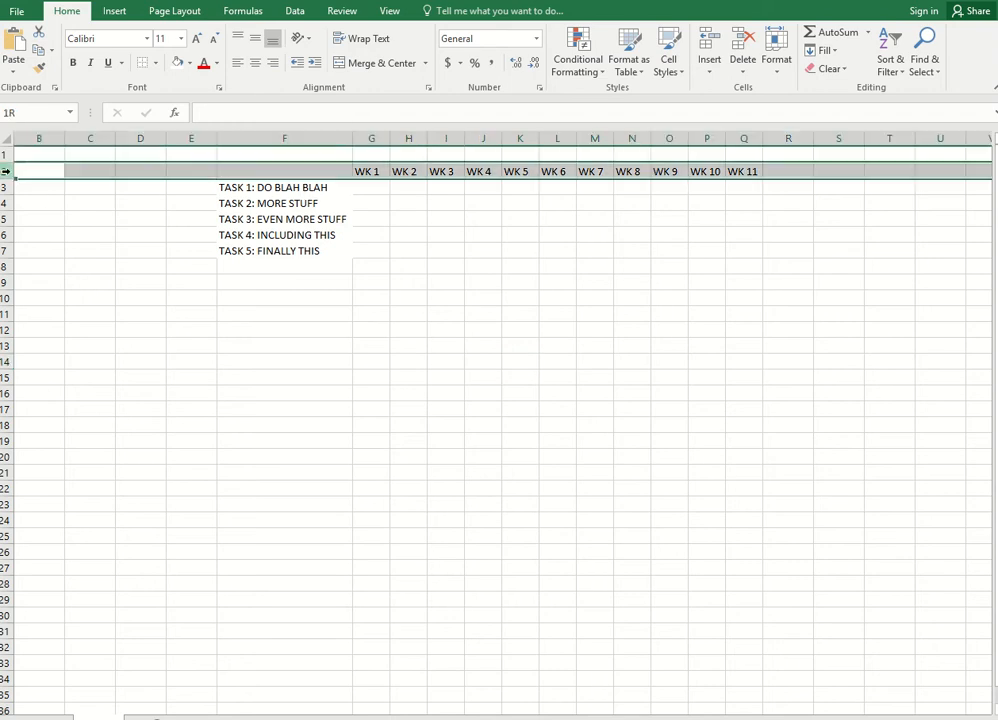
pyautogui.click(72, 62)
pyautogui.click(284, 138)
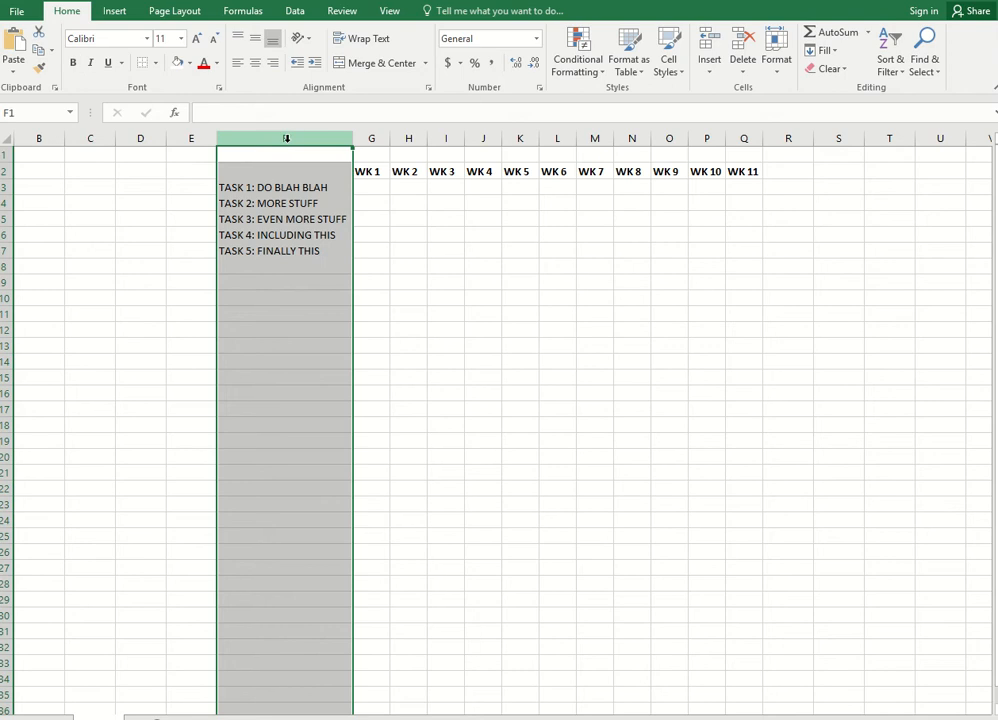
pyautogui.click(72, 62)
pyautogui.click(254, 203)
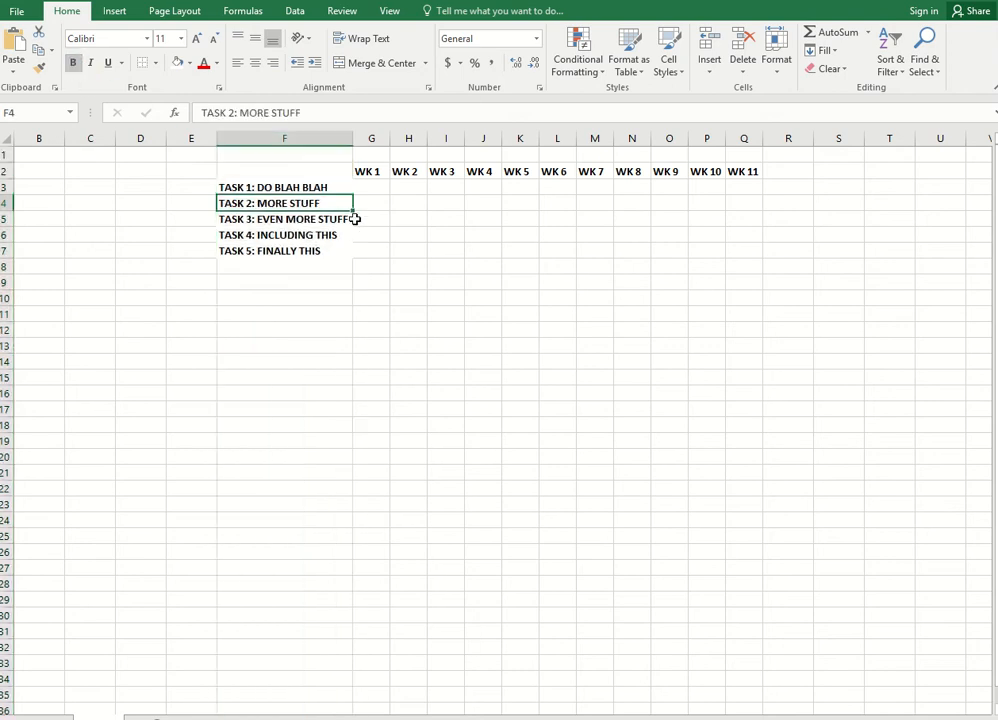
# Fill the Task 4 cell under WK 1 with the blue theme colour, then undo that fill
pyautogui.click(374, 234)
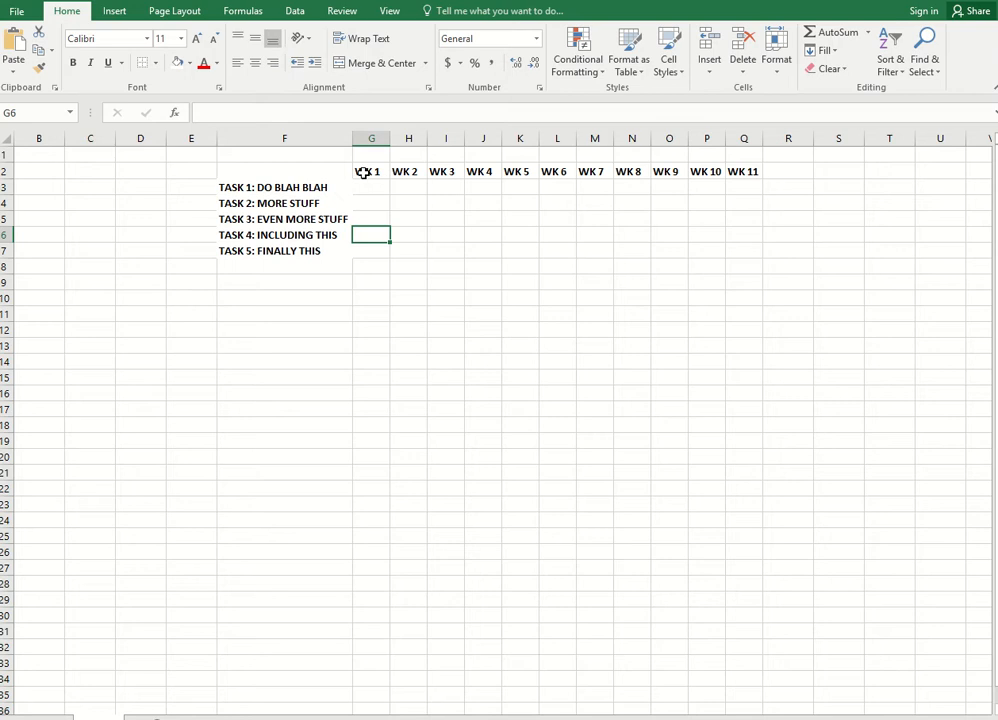
pyautogui.click(191, 64)
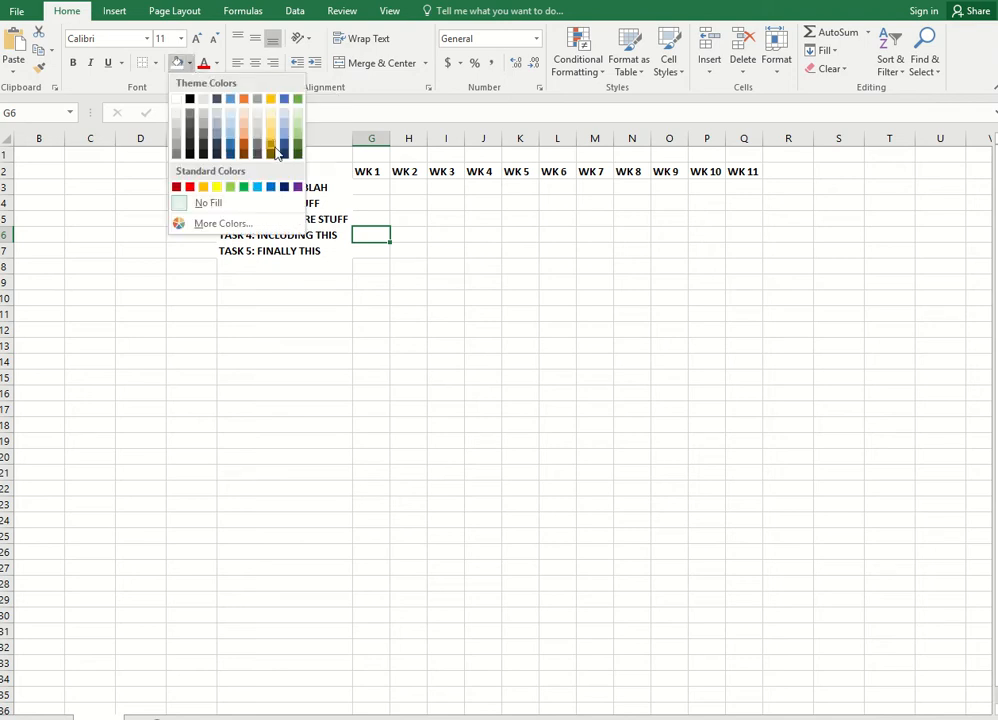
pyautogui.click(285, 98)
pyautogui.click(443, 218)
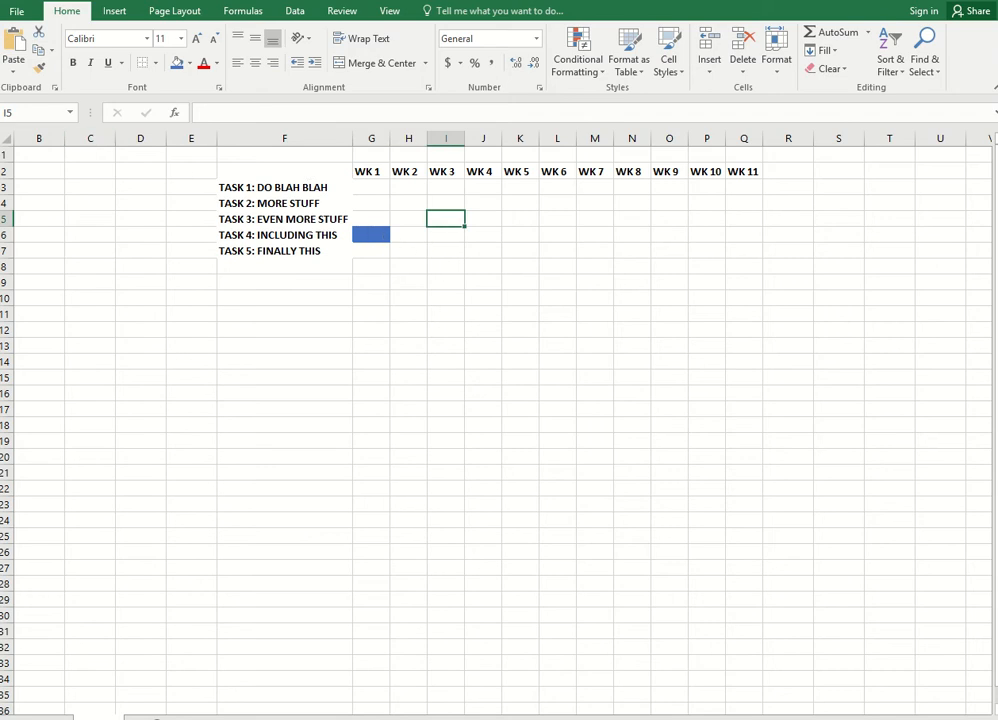
pyautogui.hotkey('ctrl', 'z')
# Fill Task 1's cells for WK 1–WK 2 and Task 2's cells for WK 1–WK 3 with blue
pyautogui.click(267, 296)
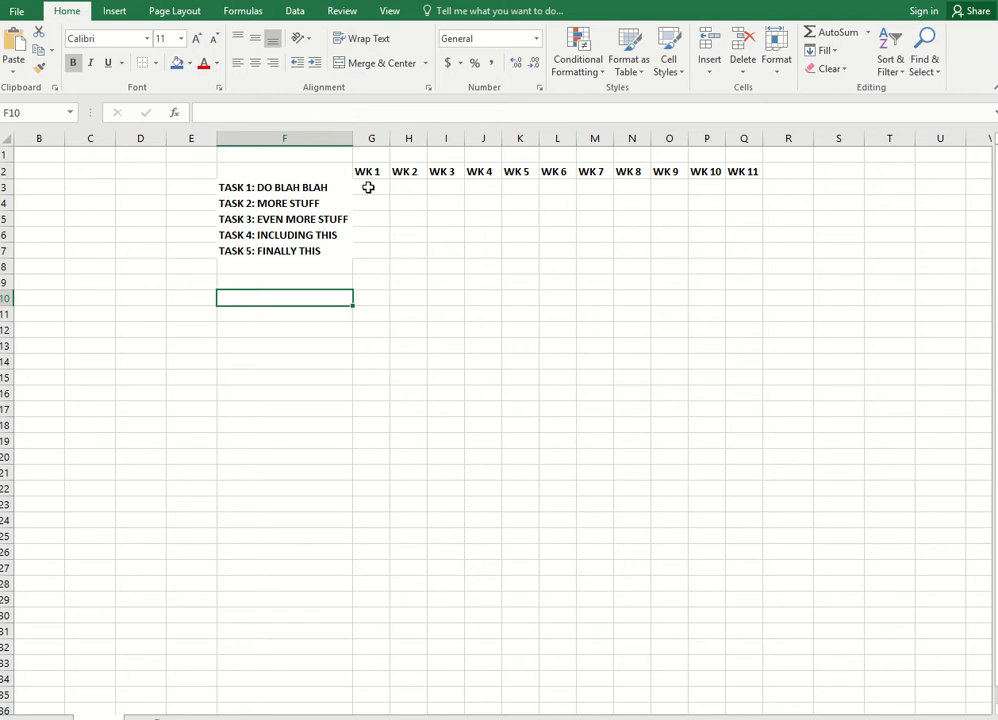
pyautogui.moveTo(368, 187); pyautogui.dragTo(392, 187)
pyautogui.click(177, 65)
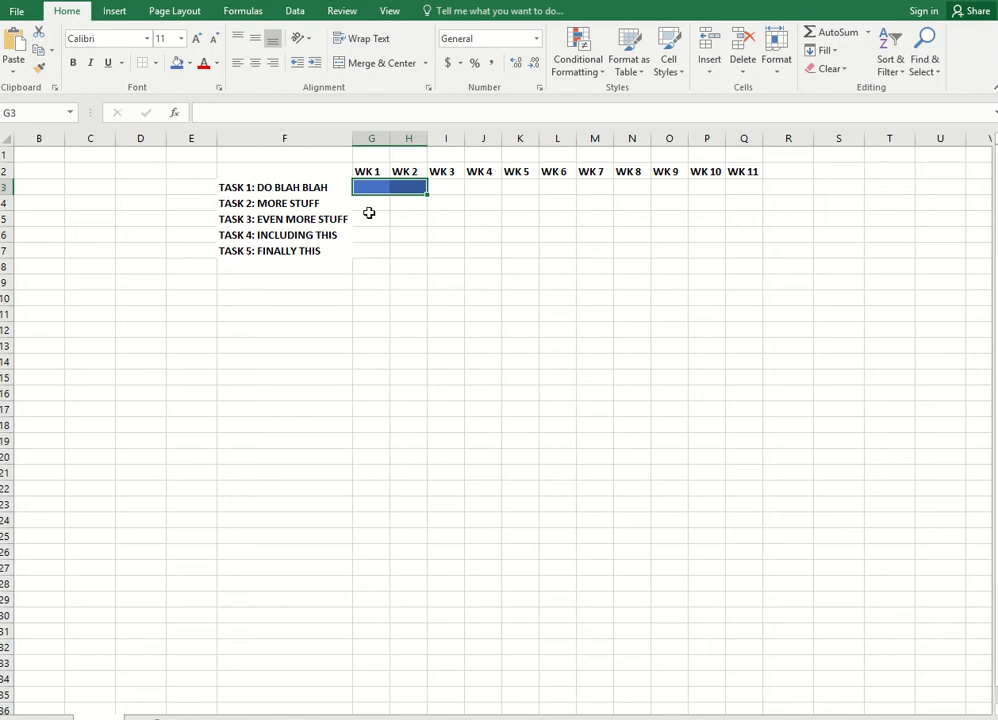
pyautogui.moveTo(365, 207); pyautogui.dragTo(443, 207)
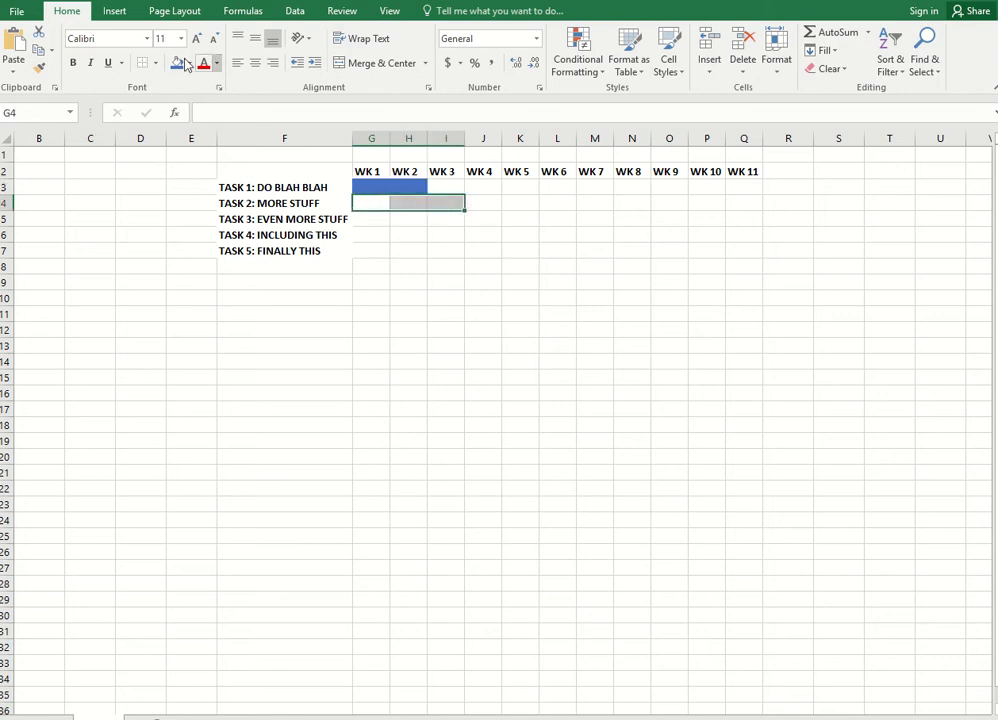
pyautogui.click(177, 65)
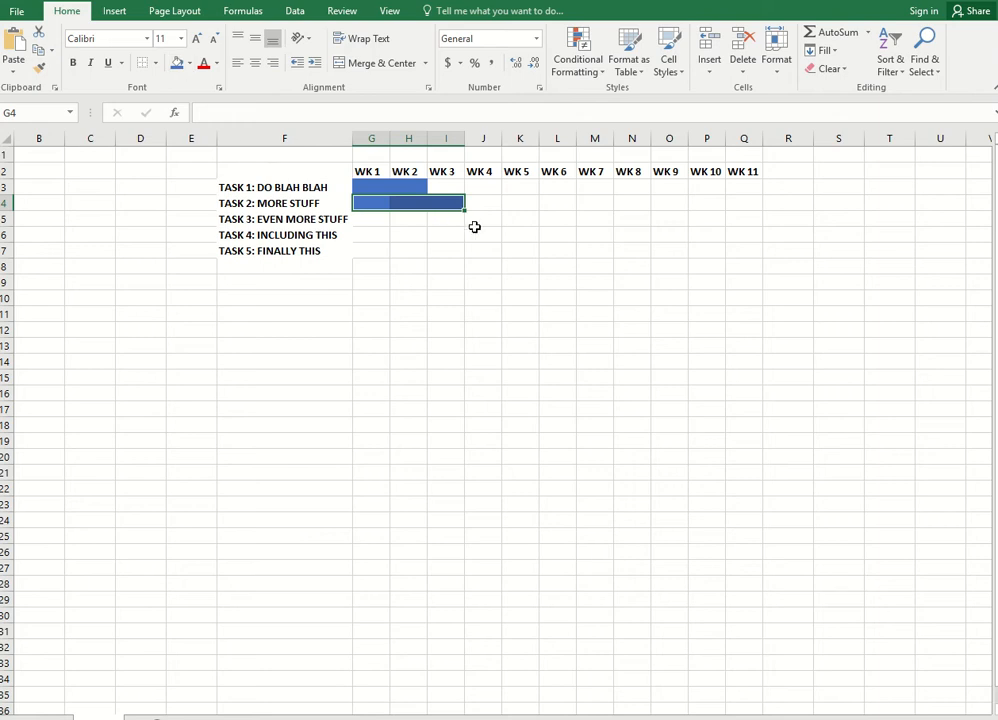
# Fill Task 3's cells for WK 4–WK 5 and Task 4's cells for WK 6–WK 8 with blue
pyautogui.moveTo(478, 215); pyautogui.dragTo(512, 216)
pyautogui.click(177, 65)
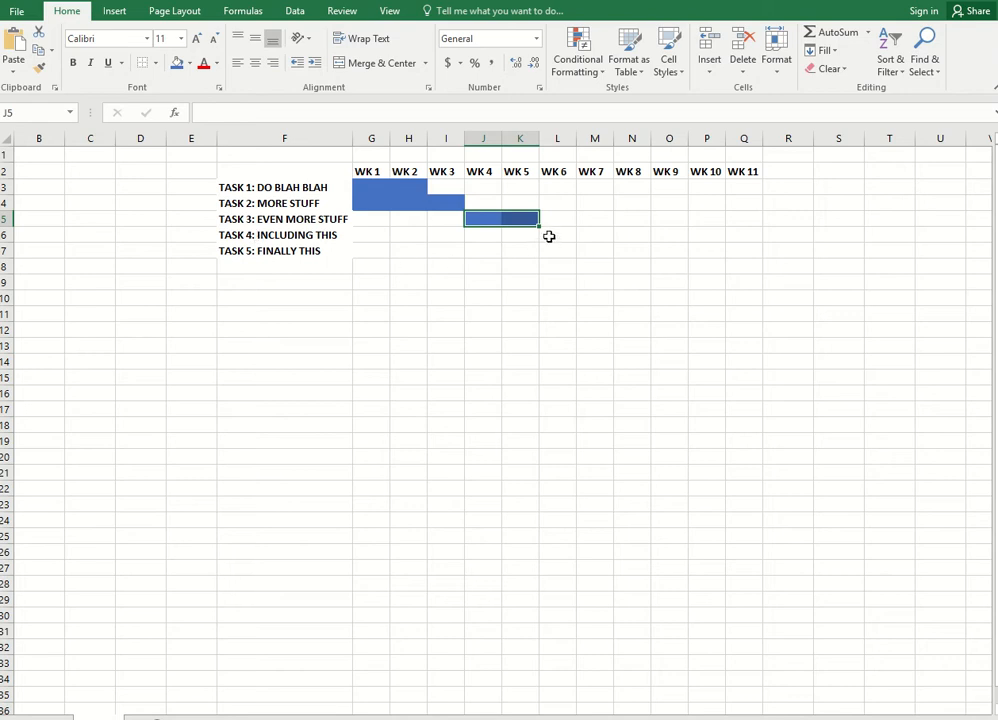
pyautogui.moveTo(548, 234); pyautogui.dragTo(632, 234)
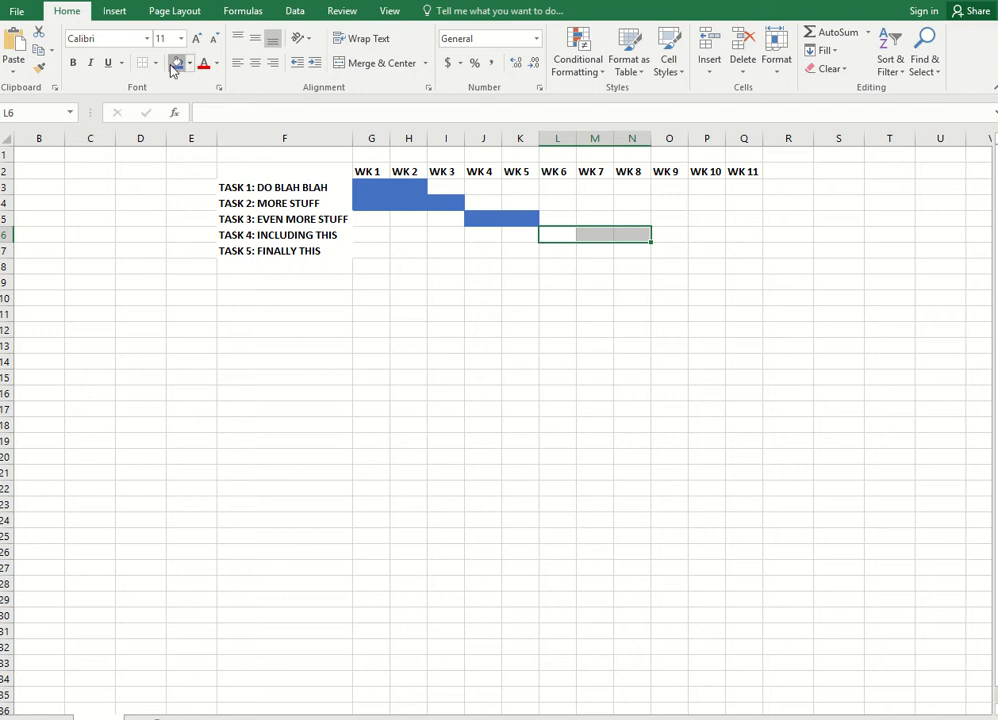
pyautogui.click(177, 63)
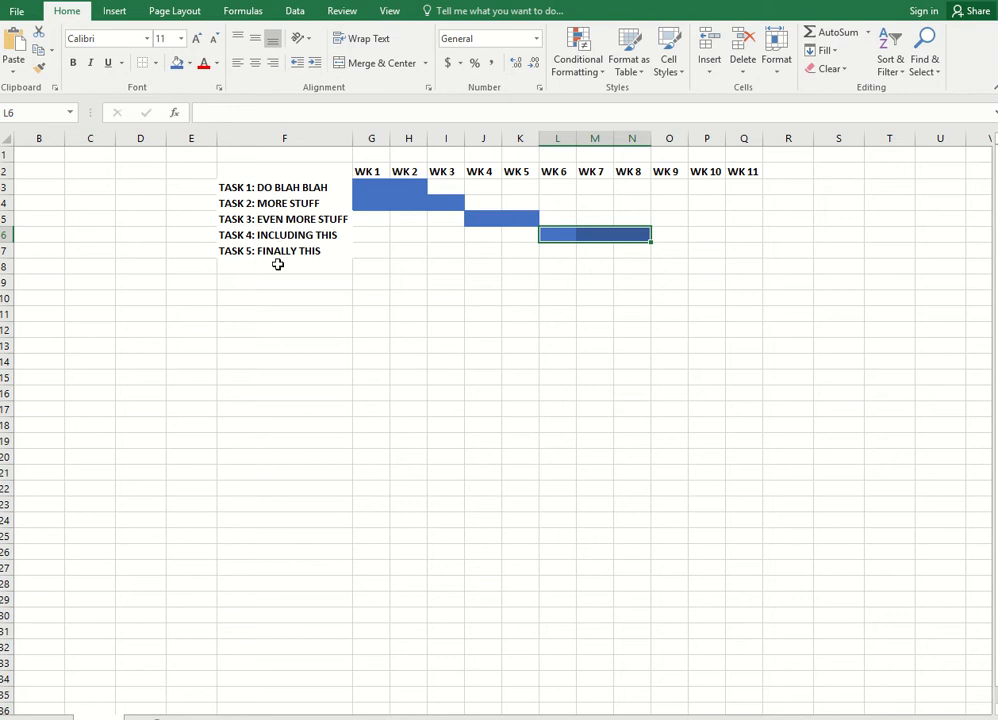
# Fill Task 5's cell under WK 11 with blue
pyautogui.click(737, 255)
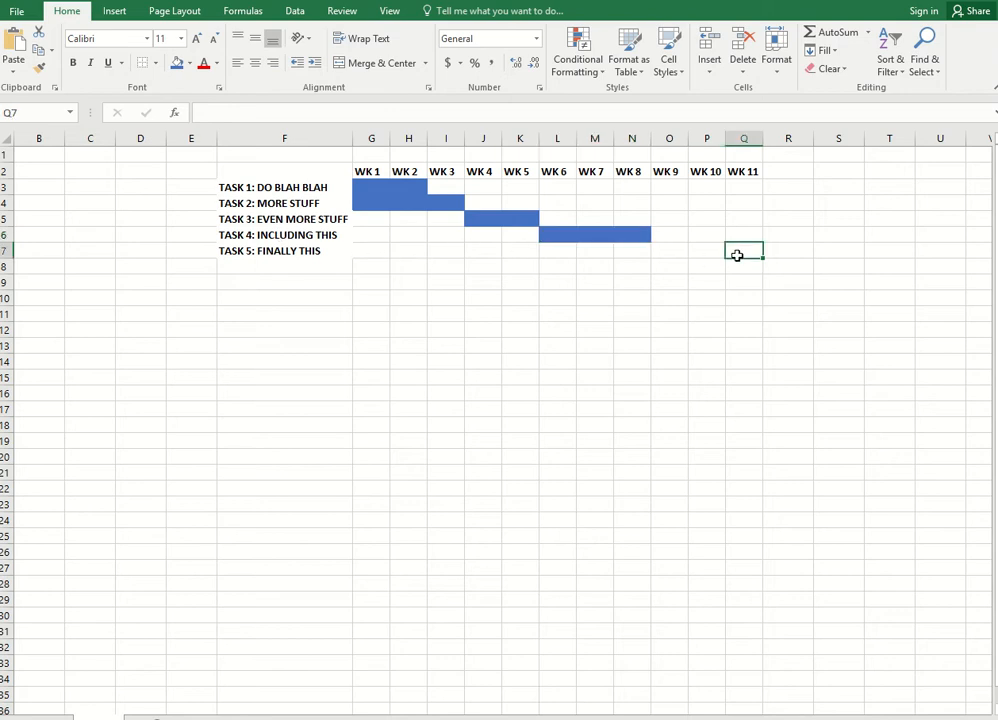
pyautogui.click(176, 62)
pyautogui.click(483, 265)
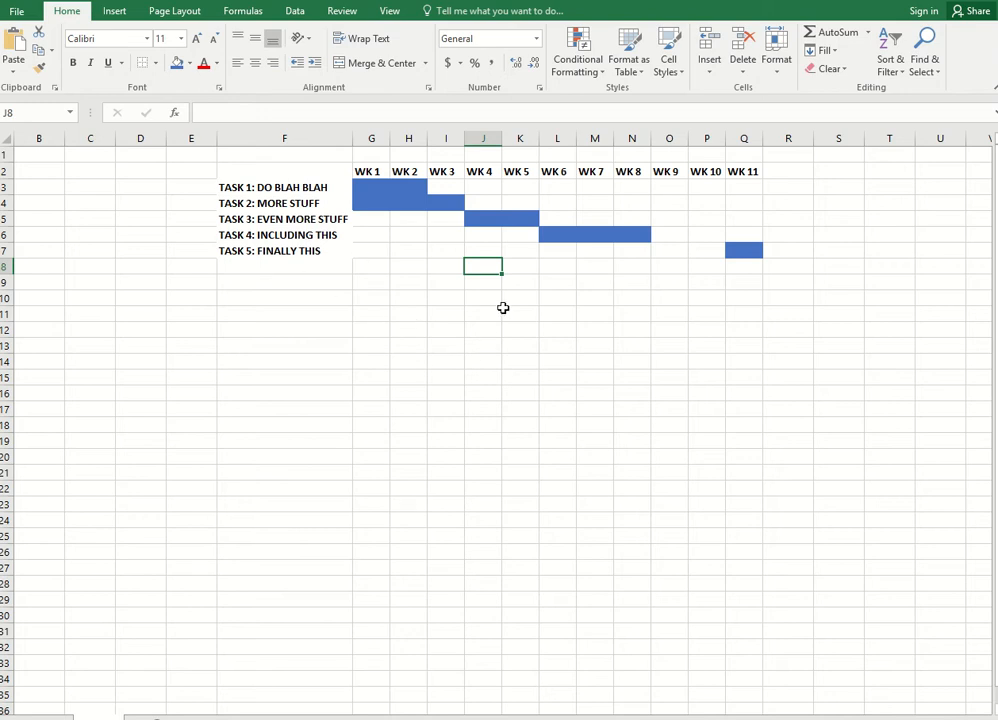
# Hide the worksheet gridlines
pyautogui.click(390, 11)
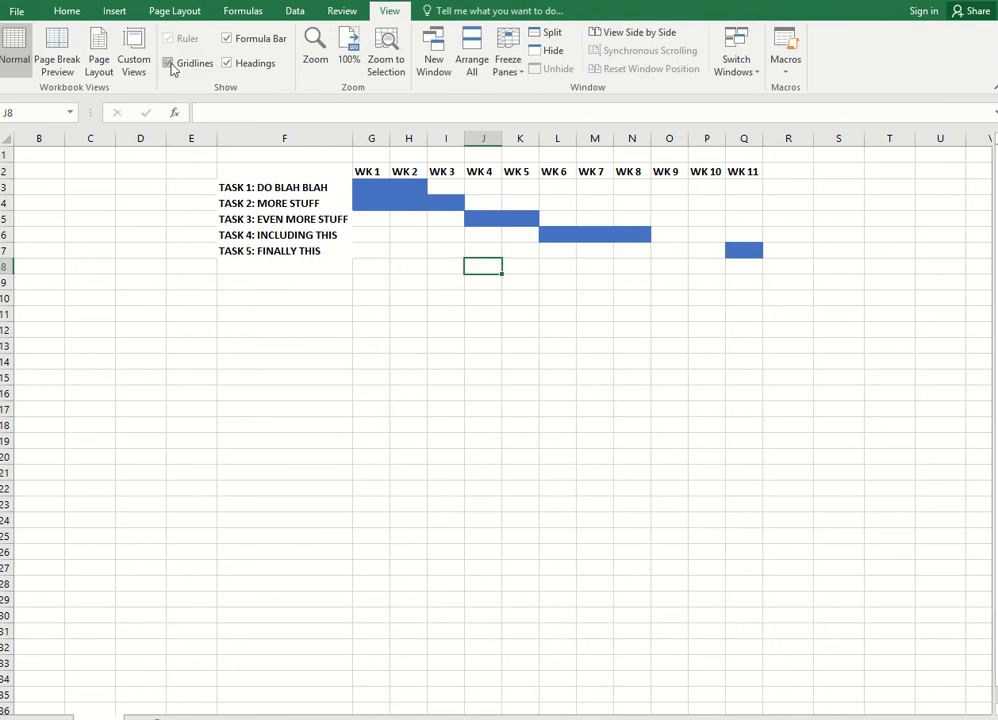
pyautogui.click(169, 64)
pyautogui.click(262, 362)
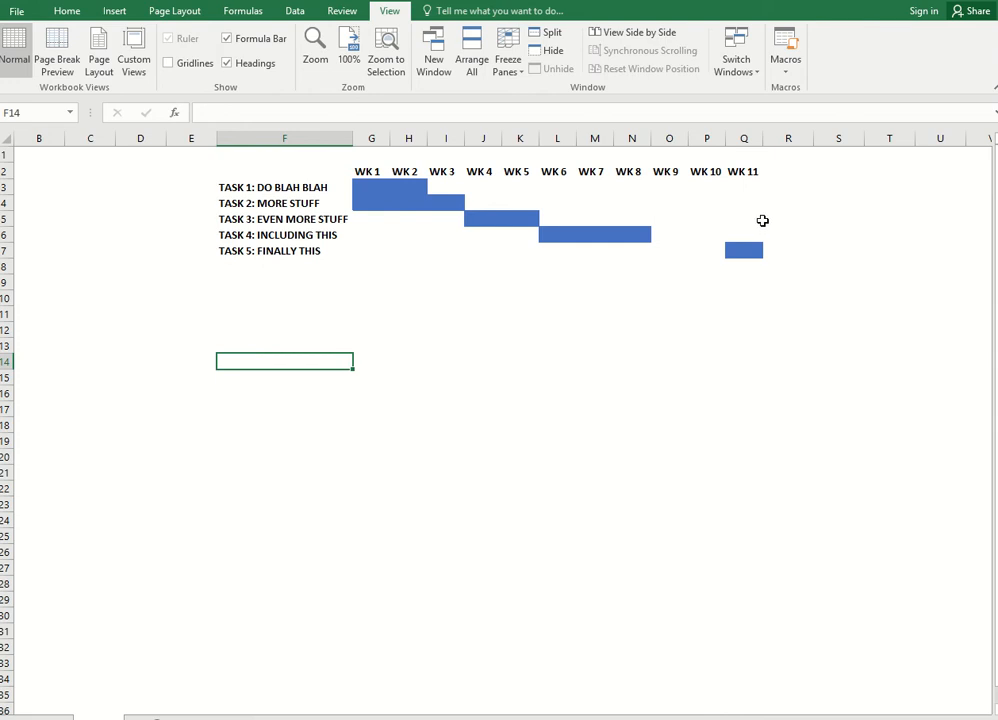
# Apply all borders to the schedule range F2:Q7
pyautogui.click(67, 10)
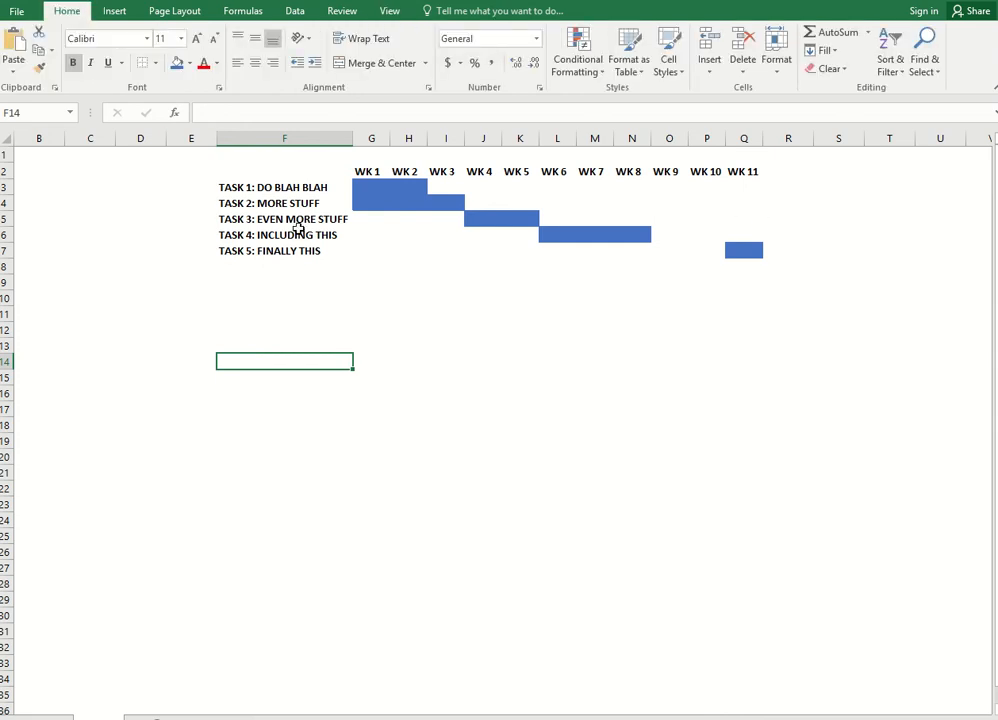
pyautogui.moveTo(255, 171); pyautogui.dragTo(756, 256)
pyautogui.click(260, 187)
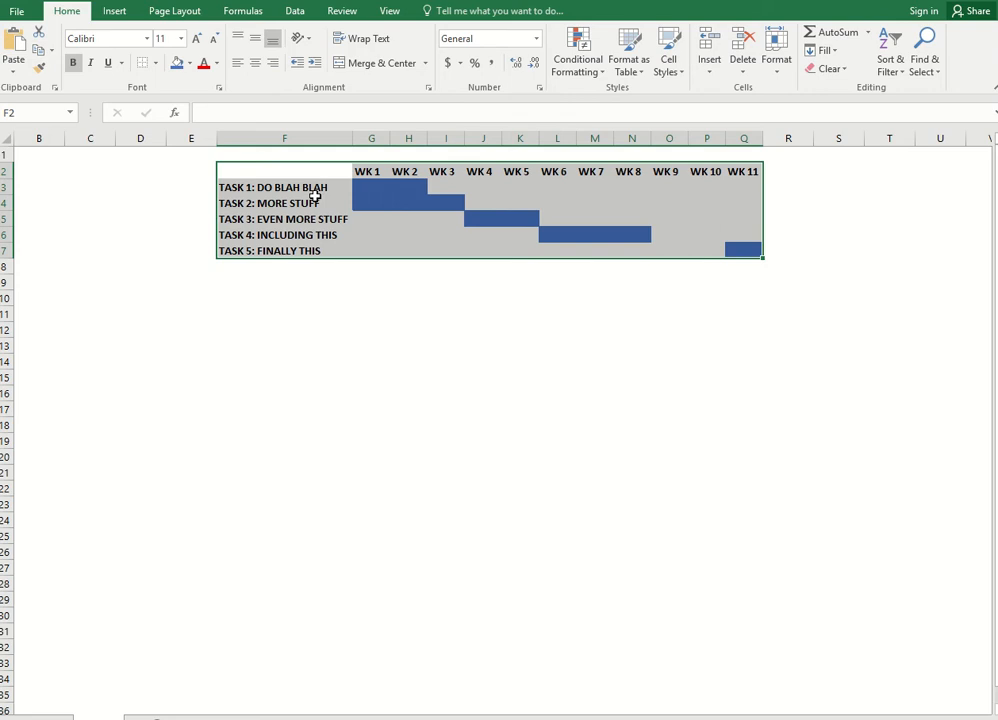
pyautogui.click(156, 63)
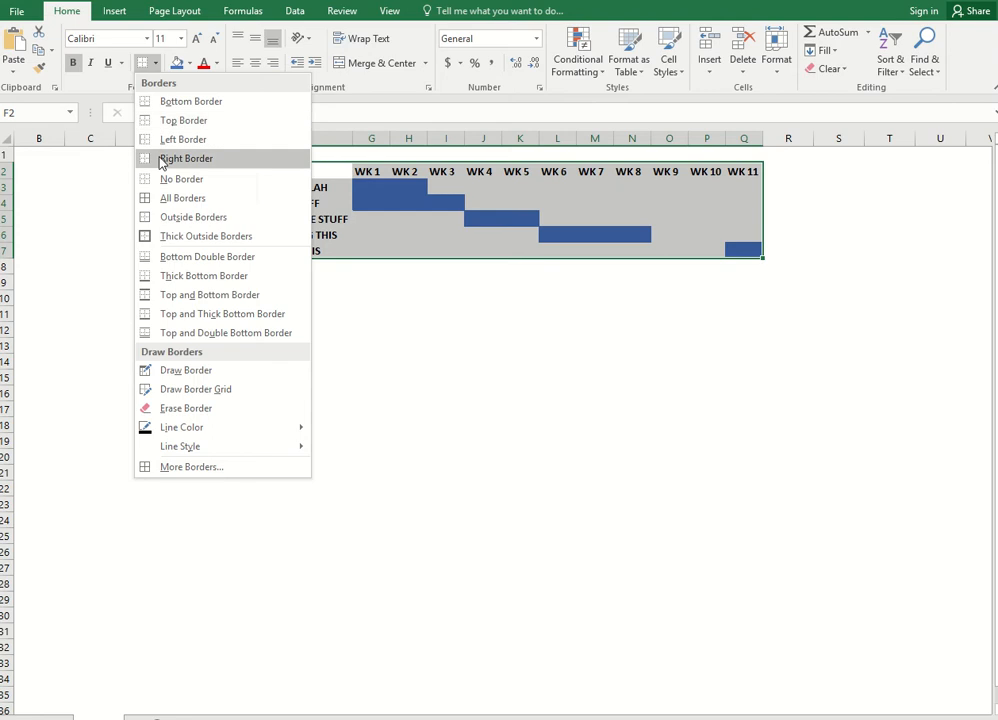
pyautogui.click(145, 205)
pyautogui.click(319, 330)
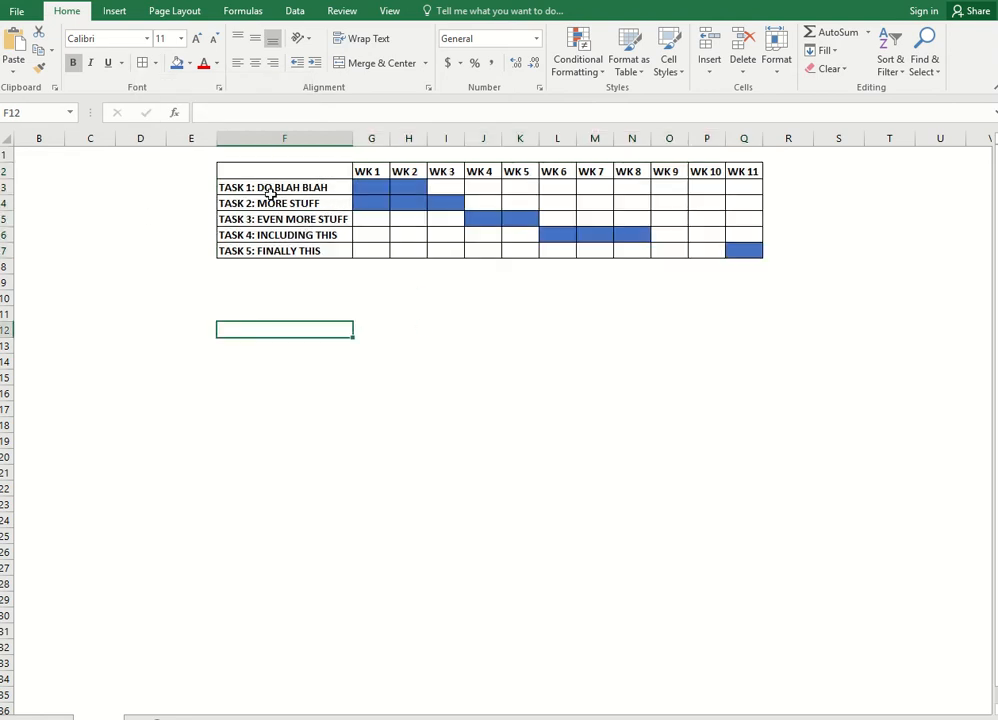
pyautogui.click(390, 12)
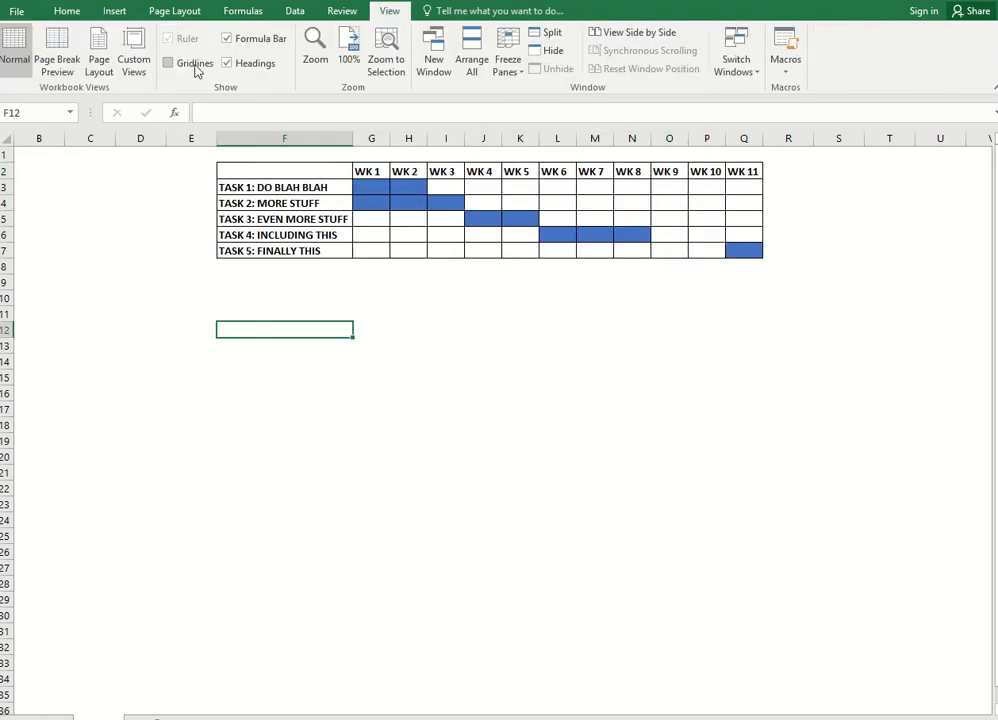
pyautogui.click(166, 64)
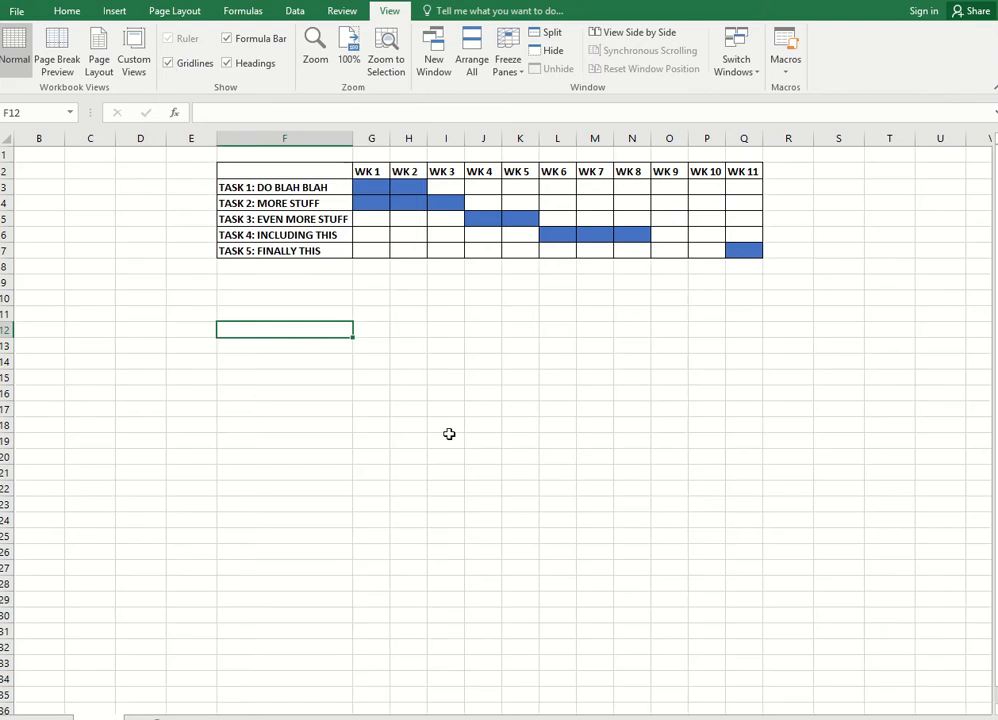
pyautogui.click(503, 377)
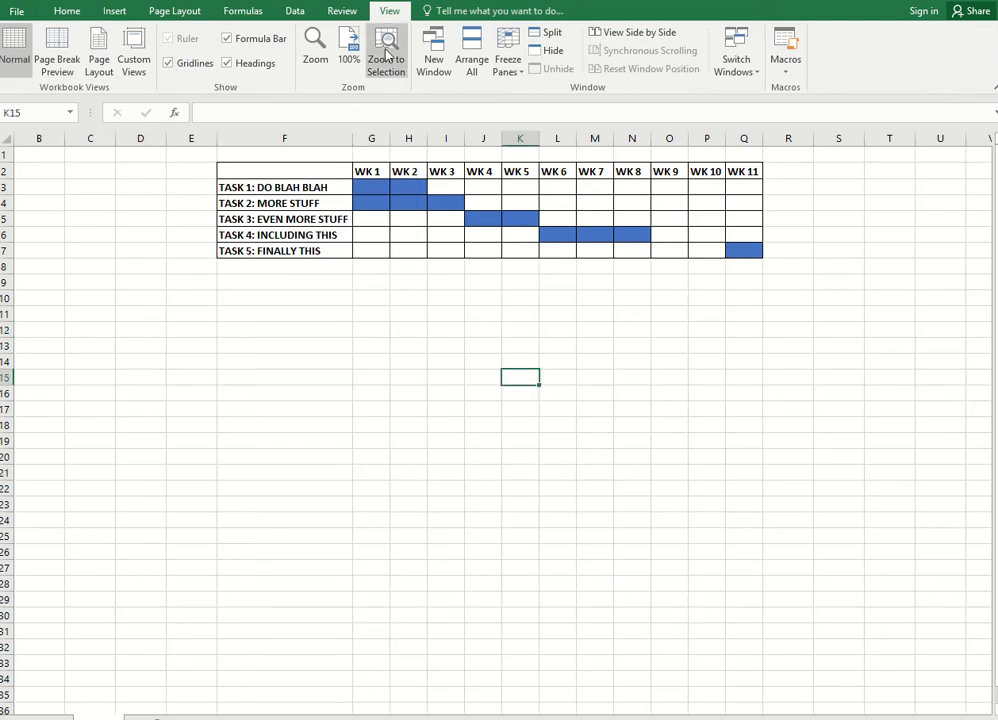
pyautogui.click(170, 64)
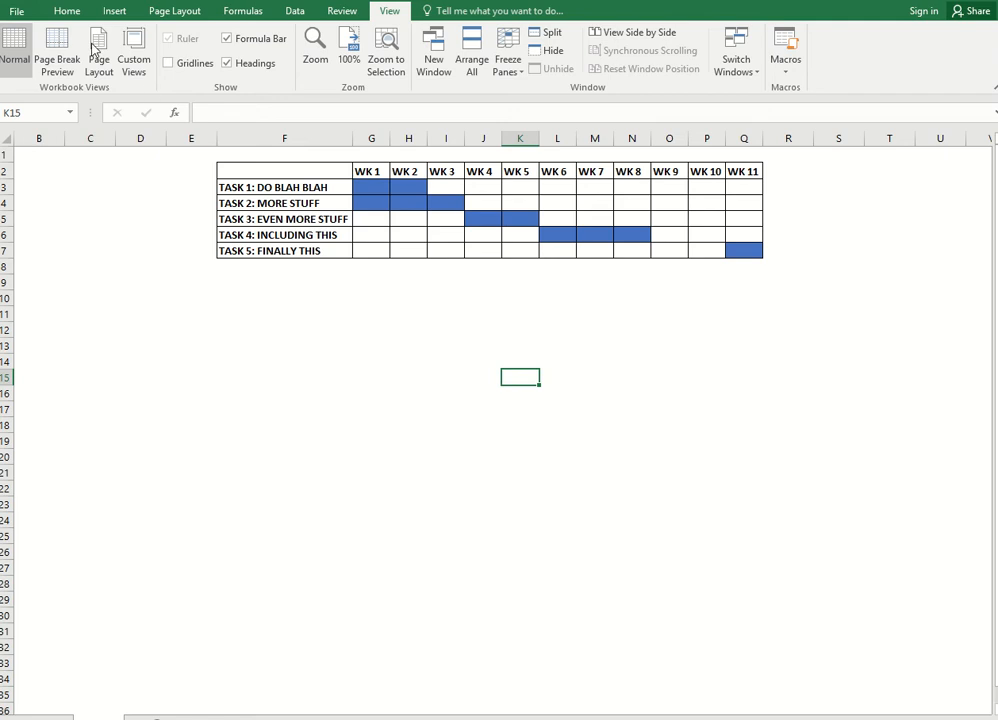
pyautogui.click(70, 17)
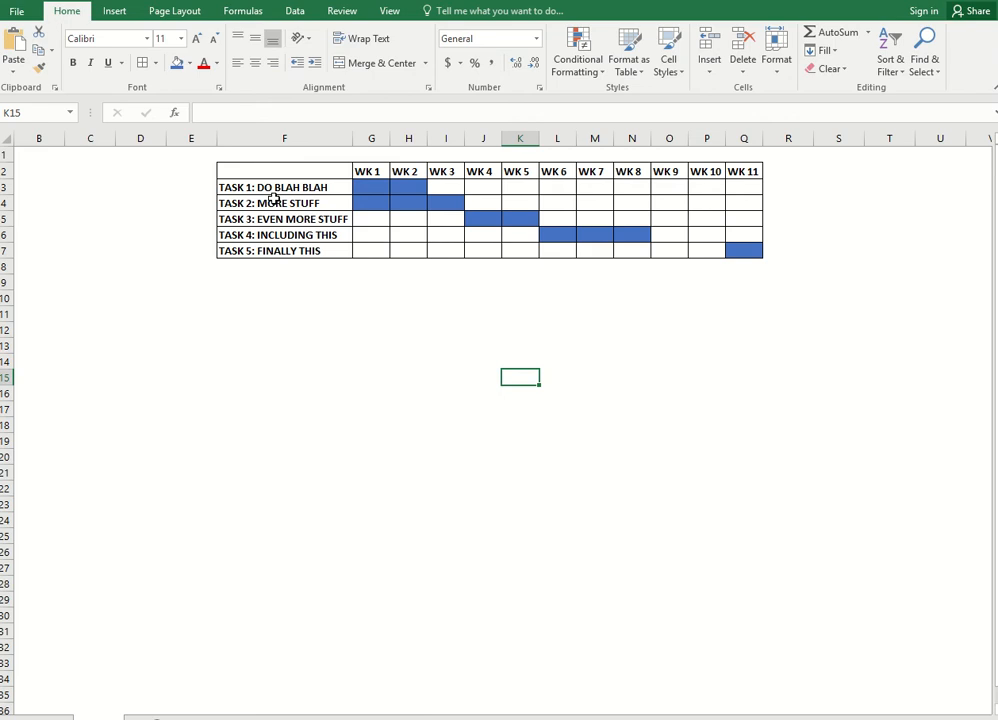
pyautogui.click(818, 251)
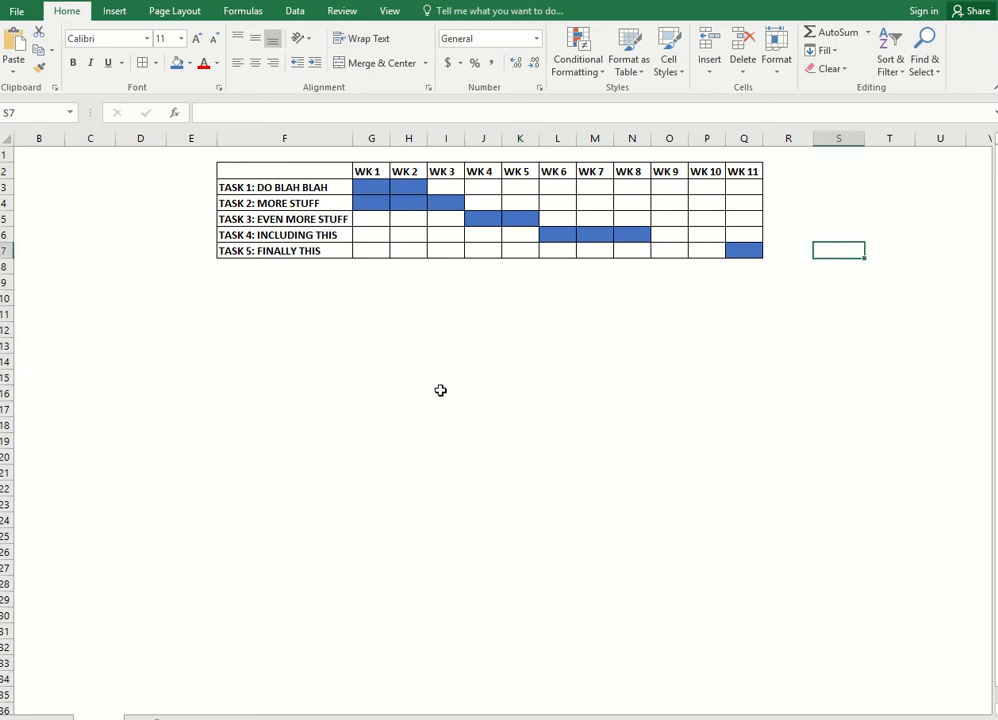
pyautogui.click(491, 185)
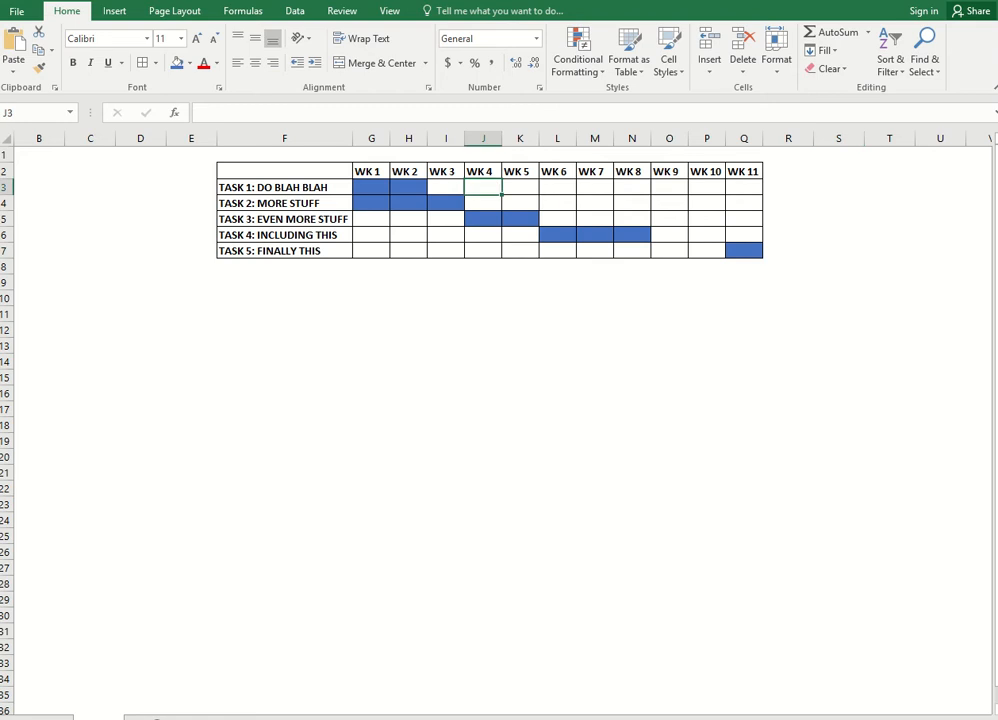
pyautogui.click(460, 719)
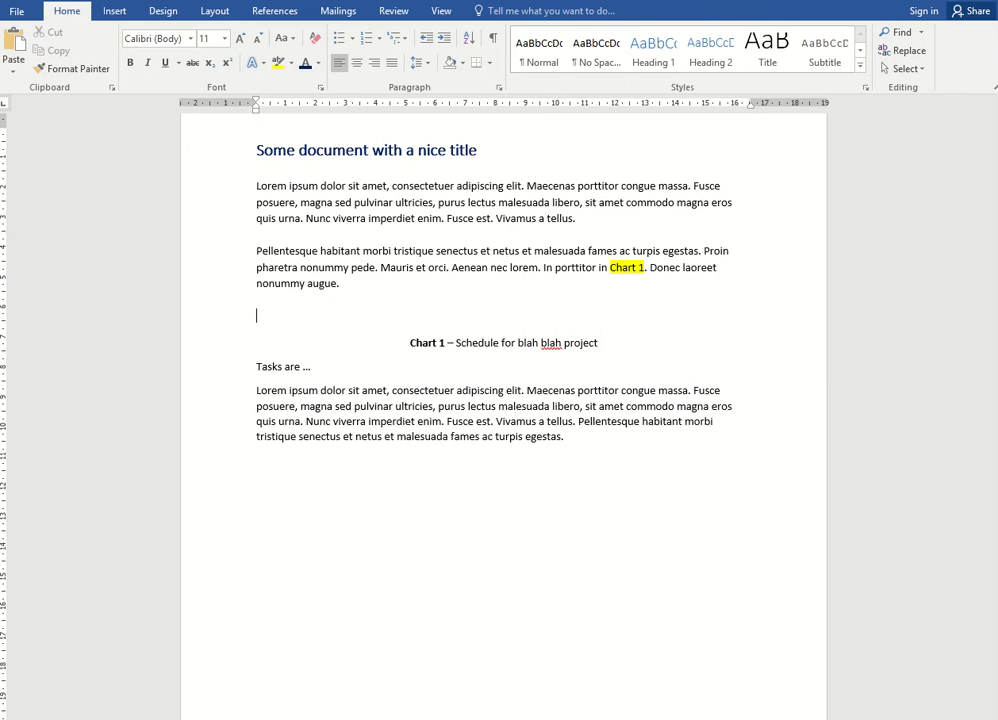
pyautogui.moveTo(558, 719)
pyautogui.click(706, 695)
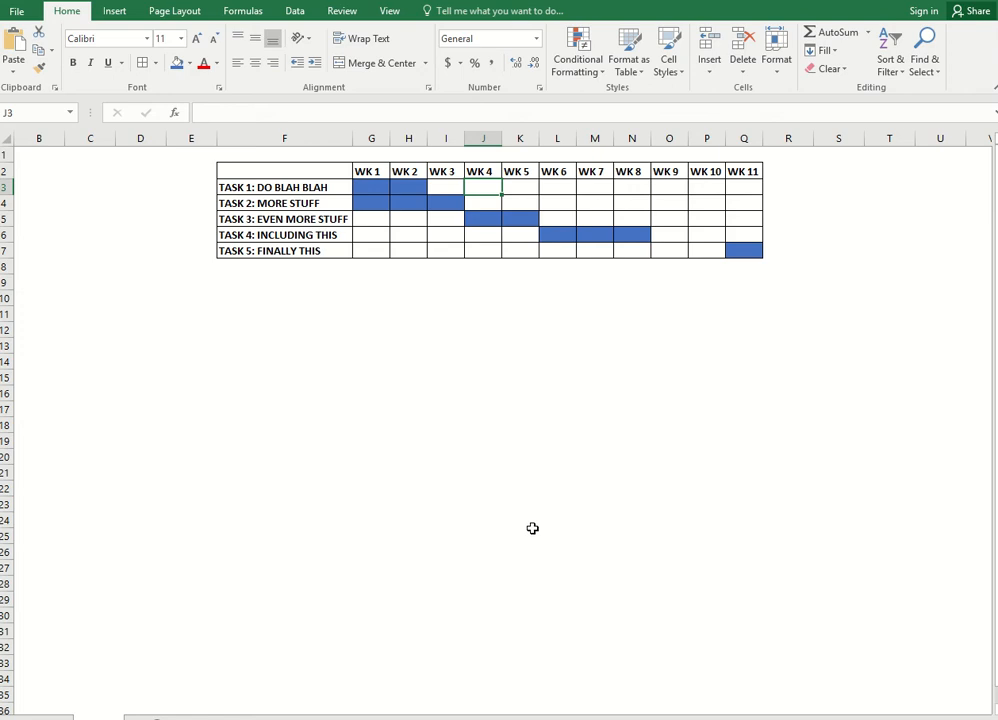
pyautogui.click(585, 719)
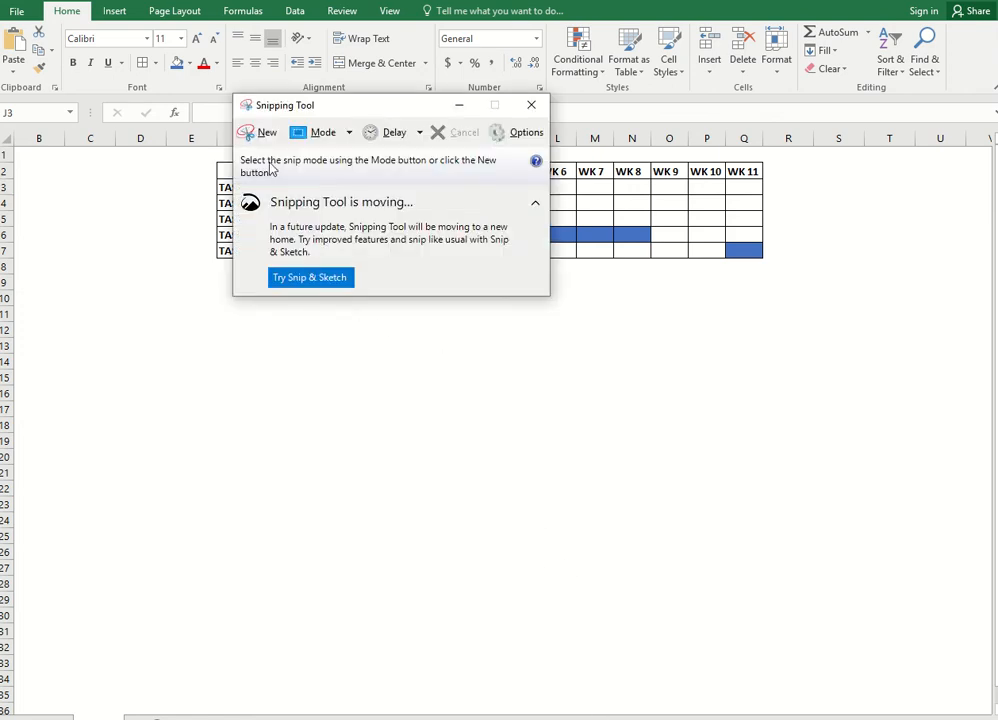
pyautogui.click(258, 133)
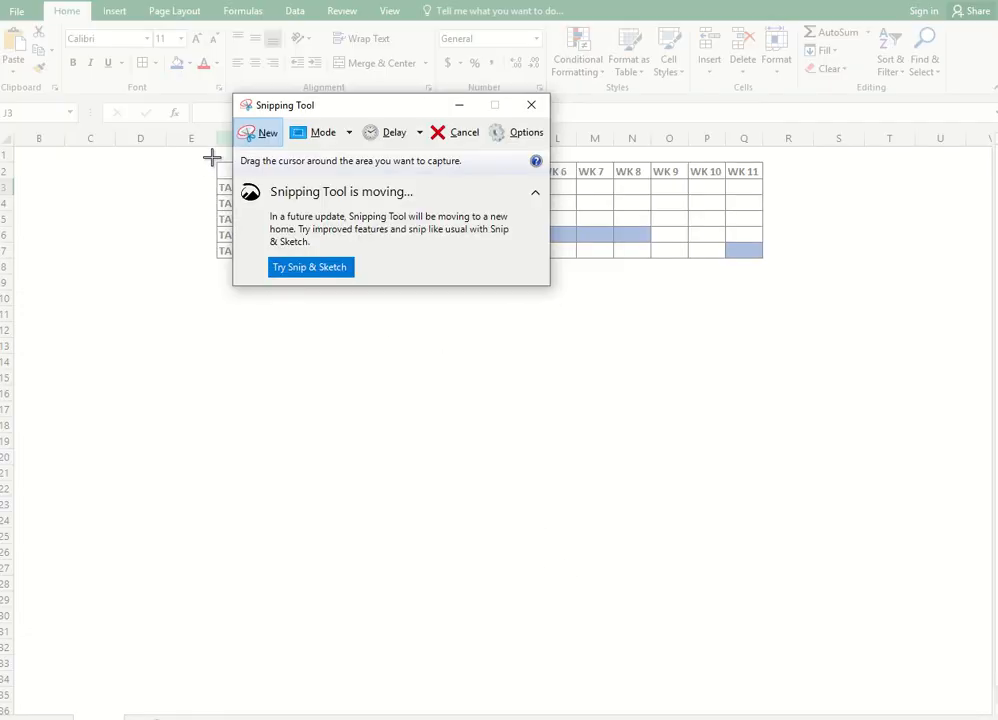
pyautogui.moveTo(213, 158); pyautogui.dragTo(765, 262)
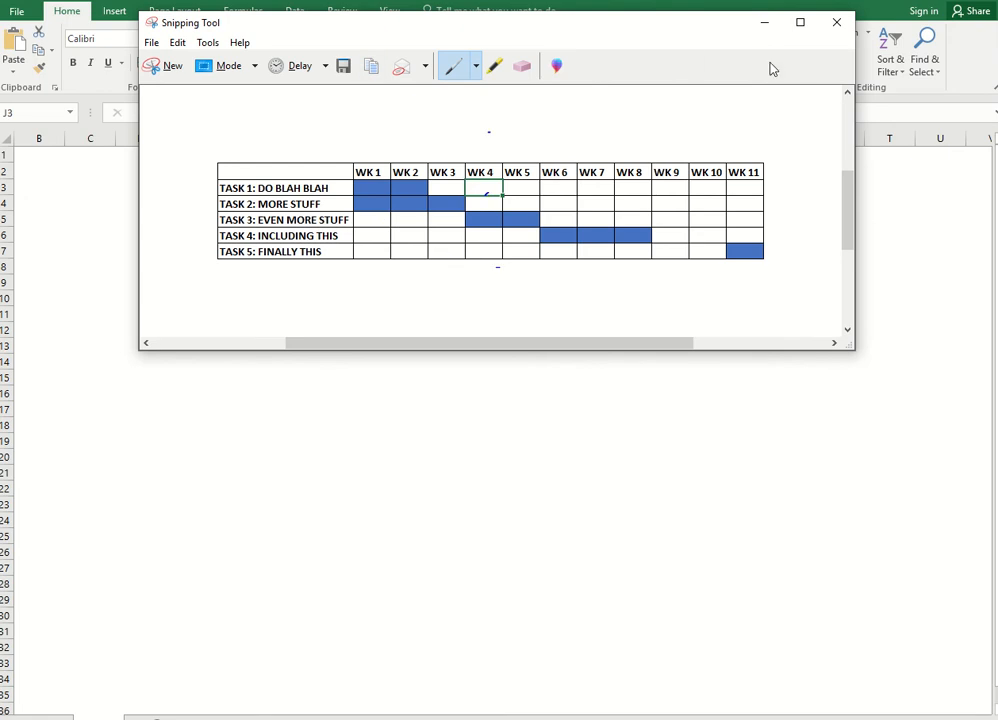
pyautogui.click(842, 22)
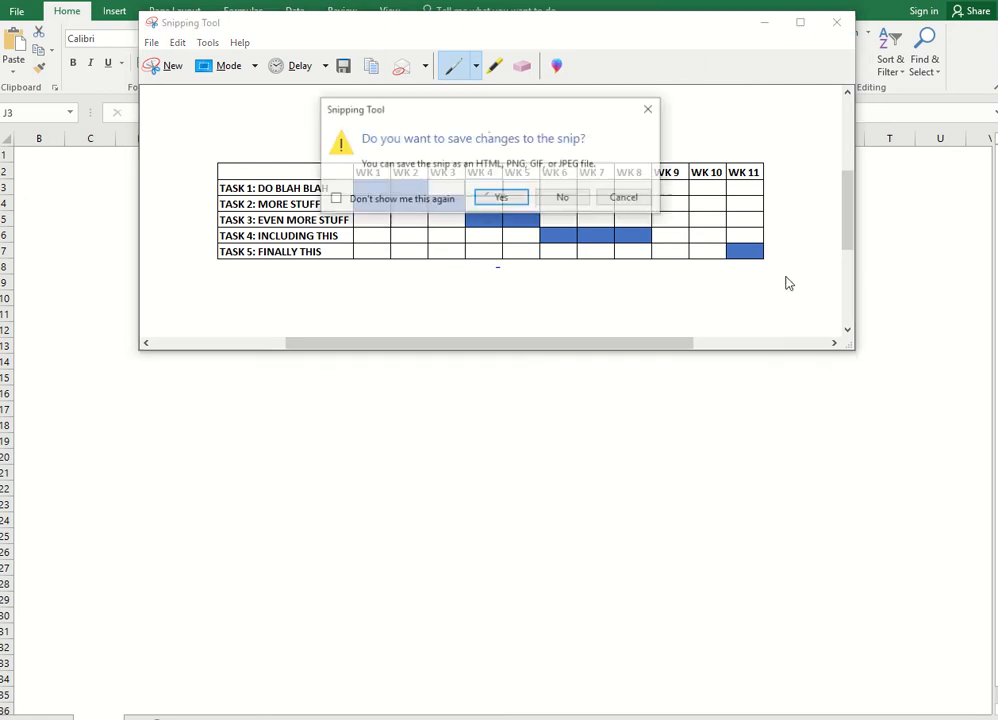
pyautogui.click(587, 199)
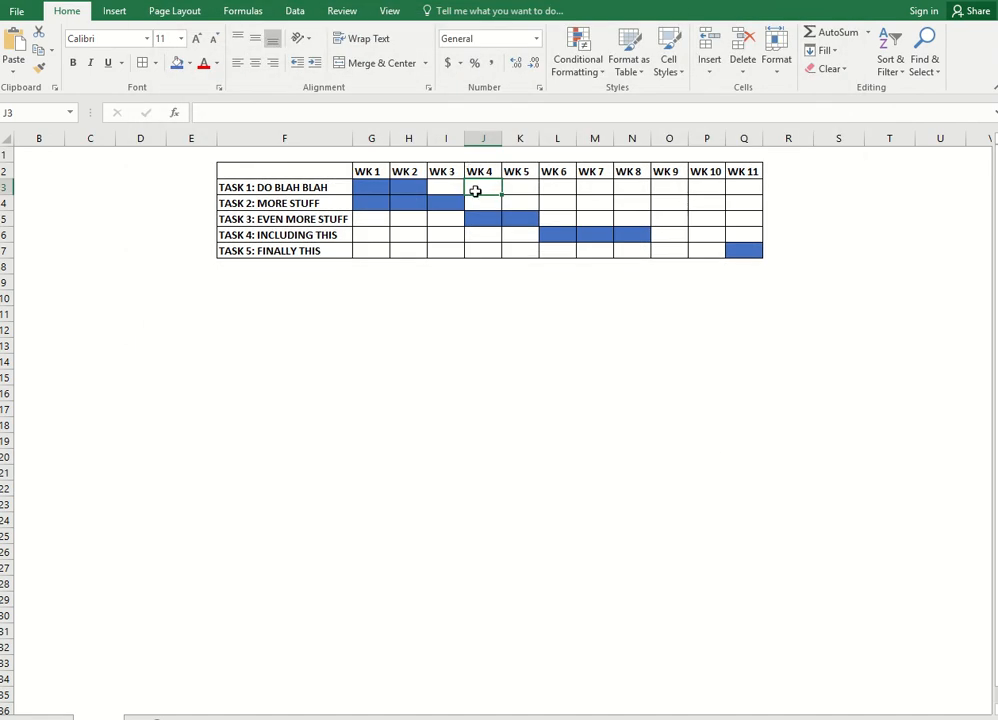
# Capture a rectangular snip of the schedule table with the Snipping Tool
pyautogui.click(340, 316)
pyautogui.click(292, 390)
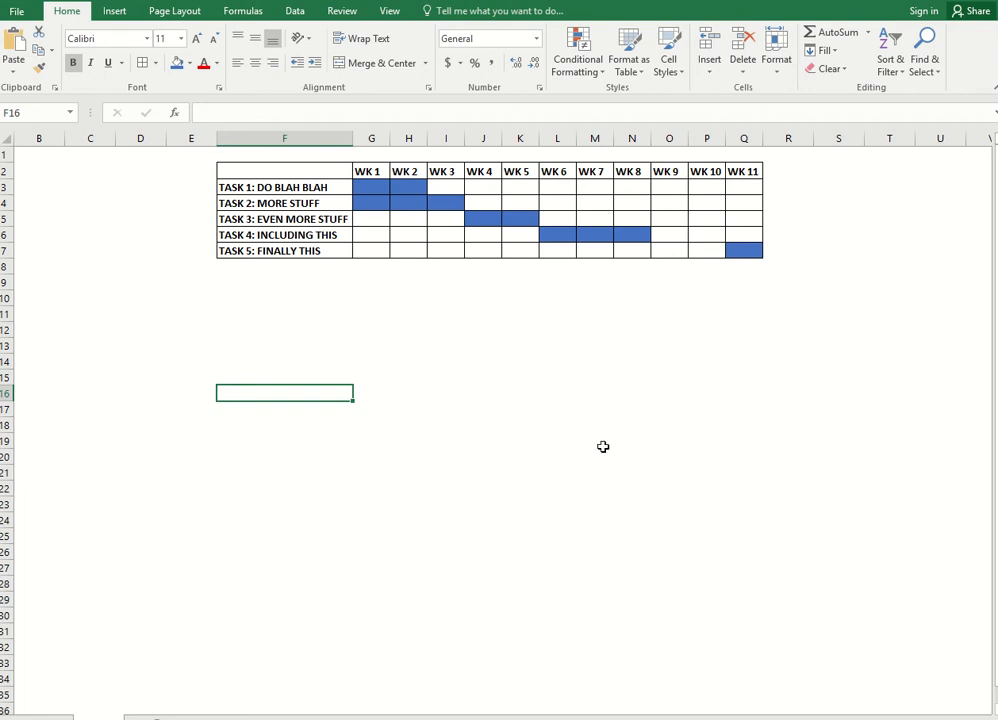
pyautogui.click(318, 719)
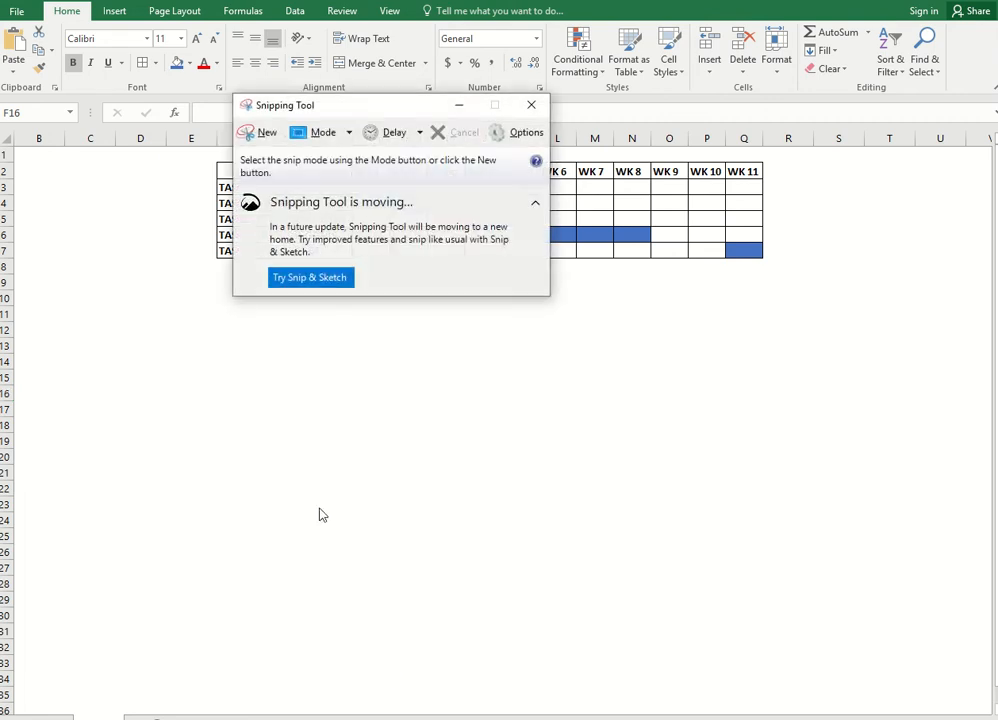
pyautogui.click(254, 132)
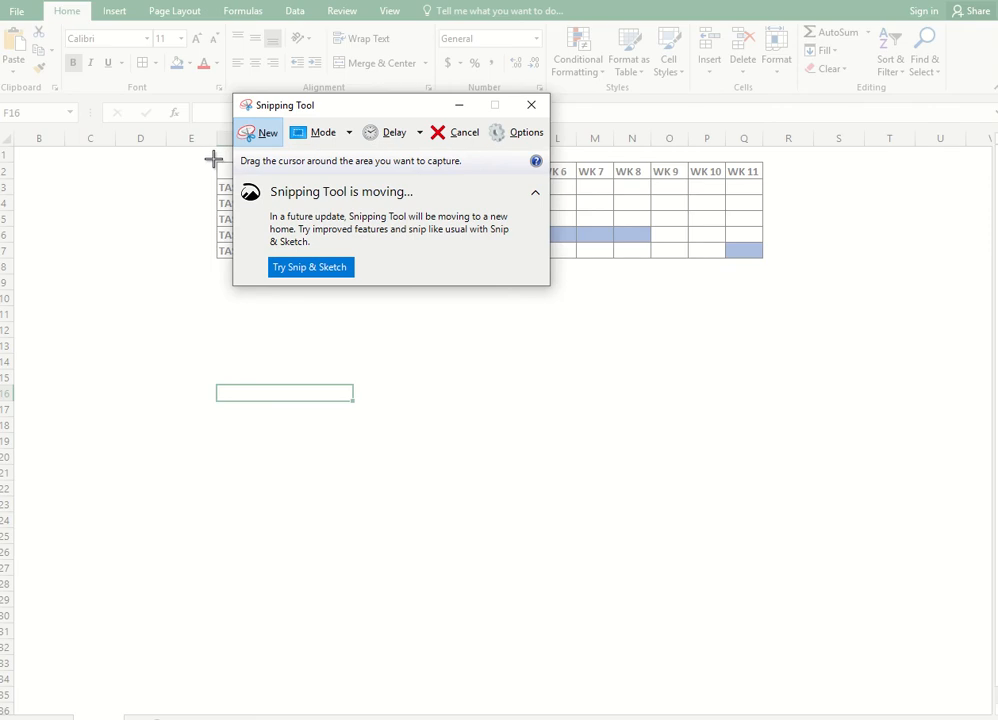
pyautogui.moveTo(214, 159); pyautogui.dragTo(767, 259)
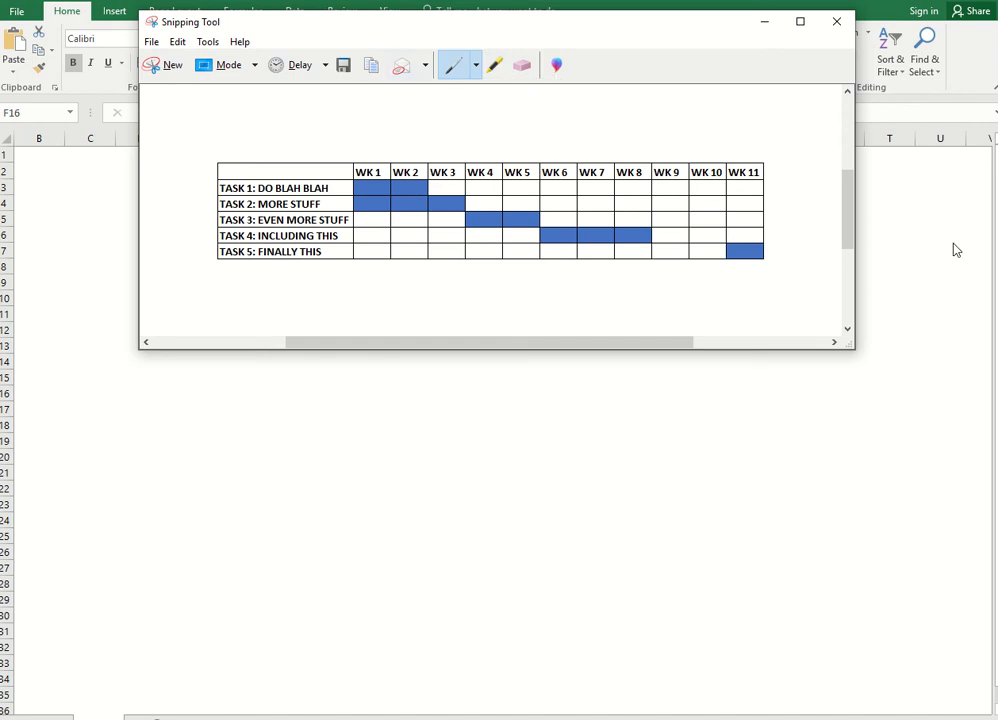
# Save the snip as Capture PNG on the Desktop, replacing the existing file, and close the Snipping Tool
pyautogui.click(155, 43)
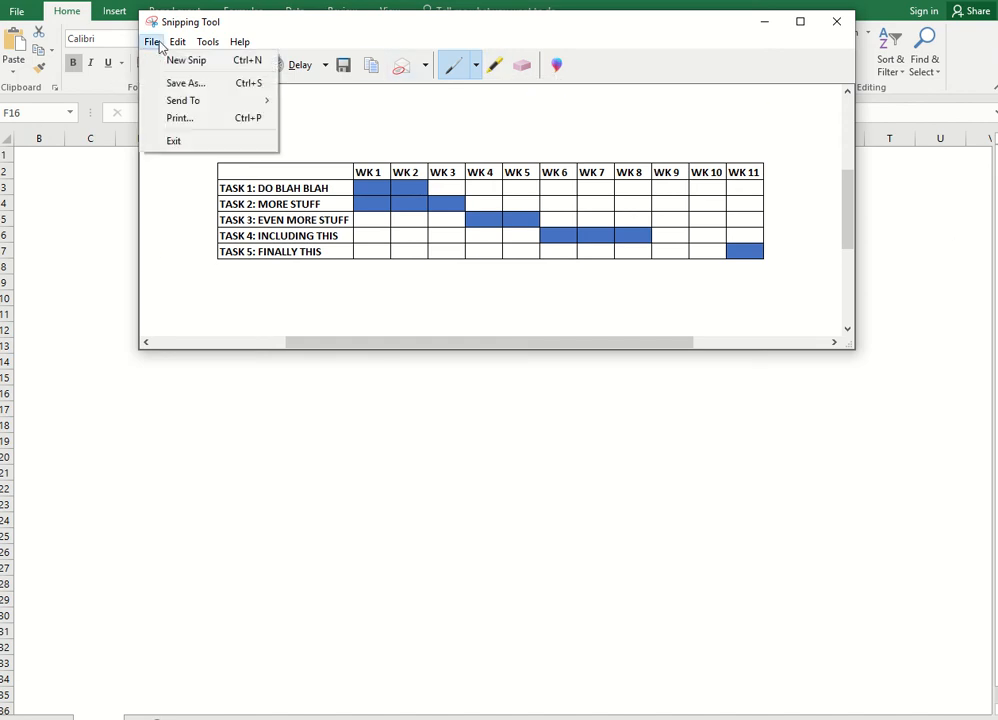
pyautogui.click(175, 85)
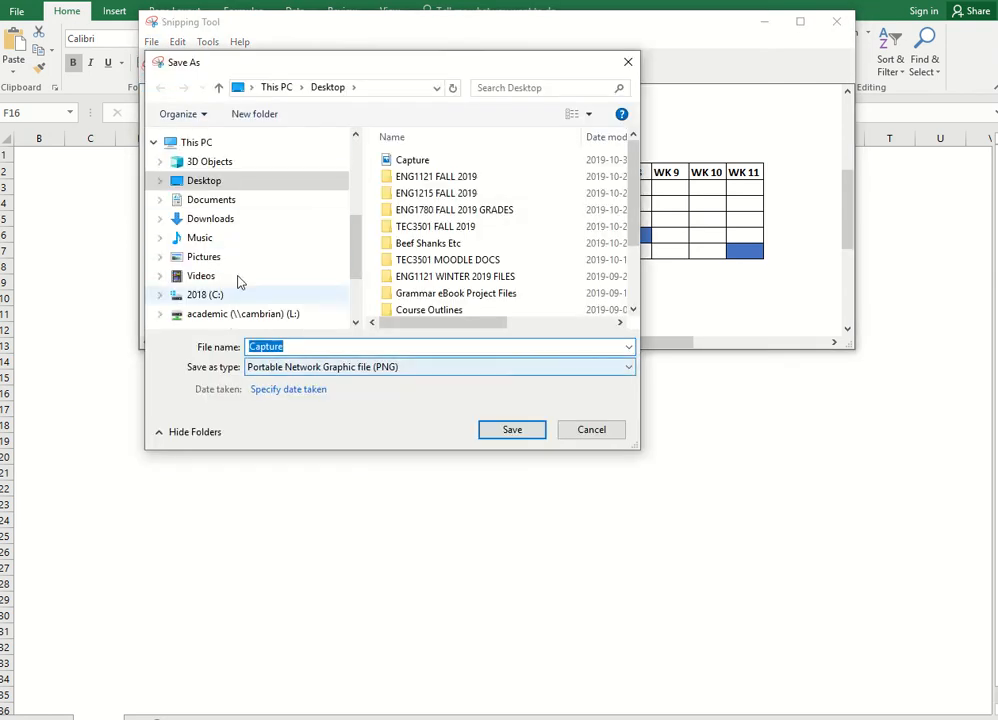
pyautogui.click(526, 432)
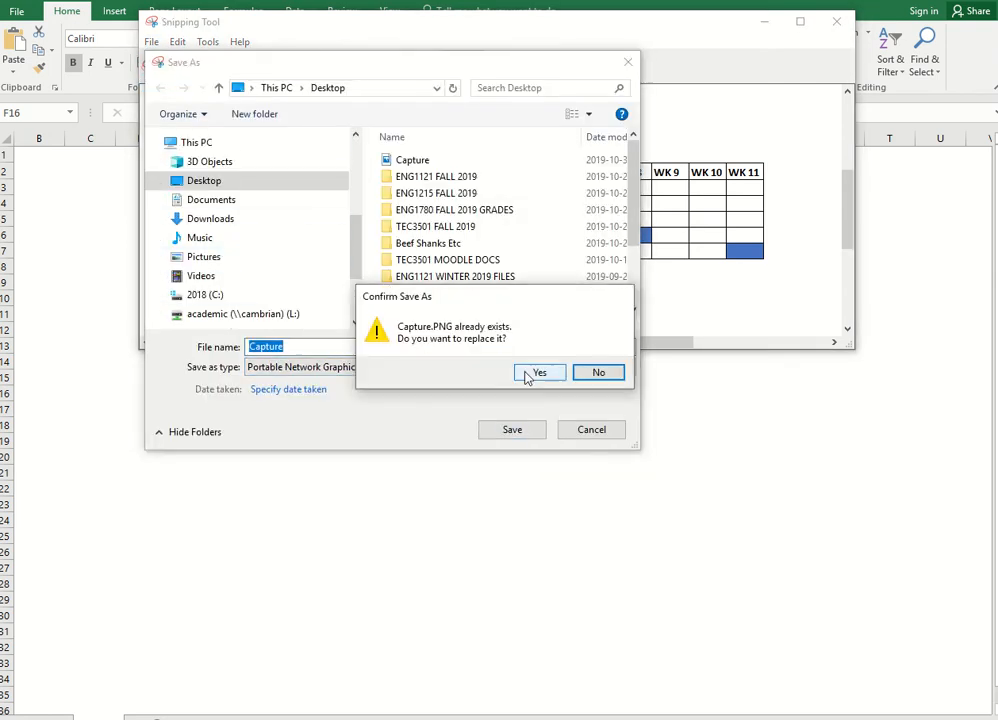
pyautogui.click(536, 372)
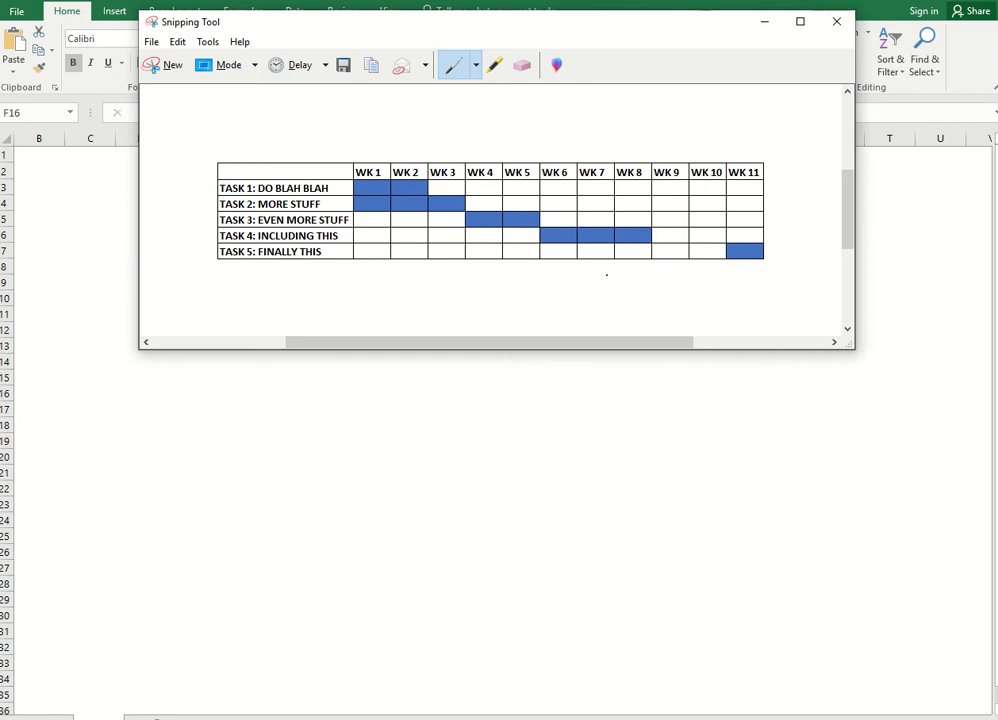
pyautogui.click(837, 21)
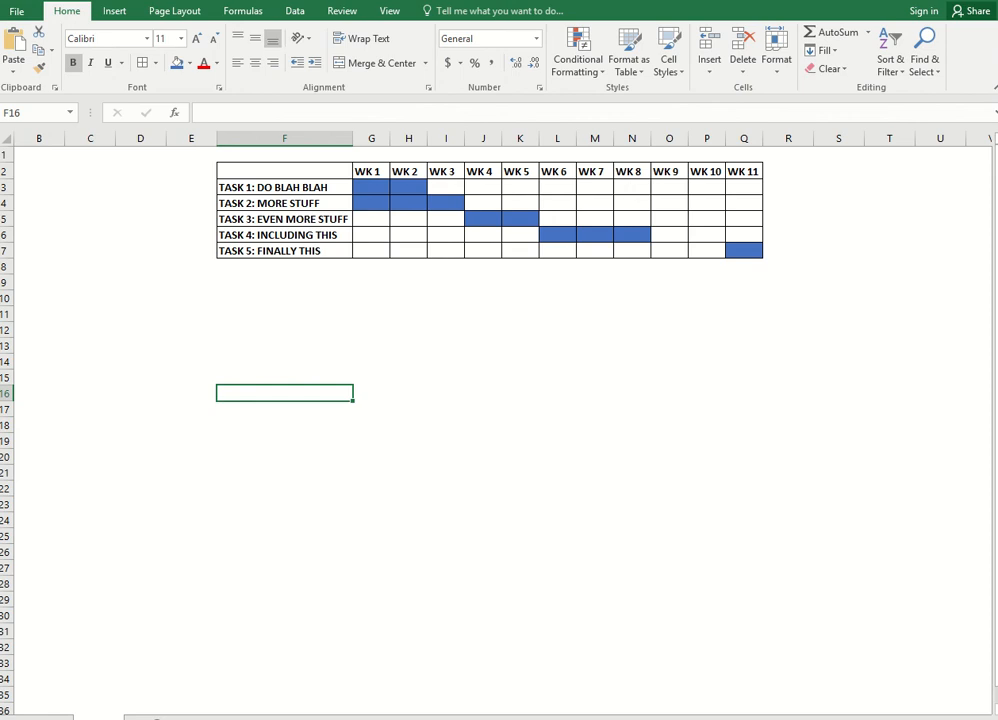
# In the Word document, insert the Desktop picture Capture above the Chart 1 caption and stretch its height to 3.76 cm
pyautogui.click(479, 700)
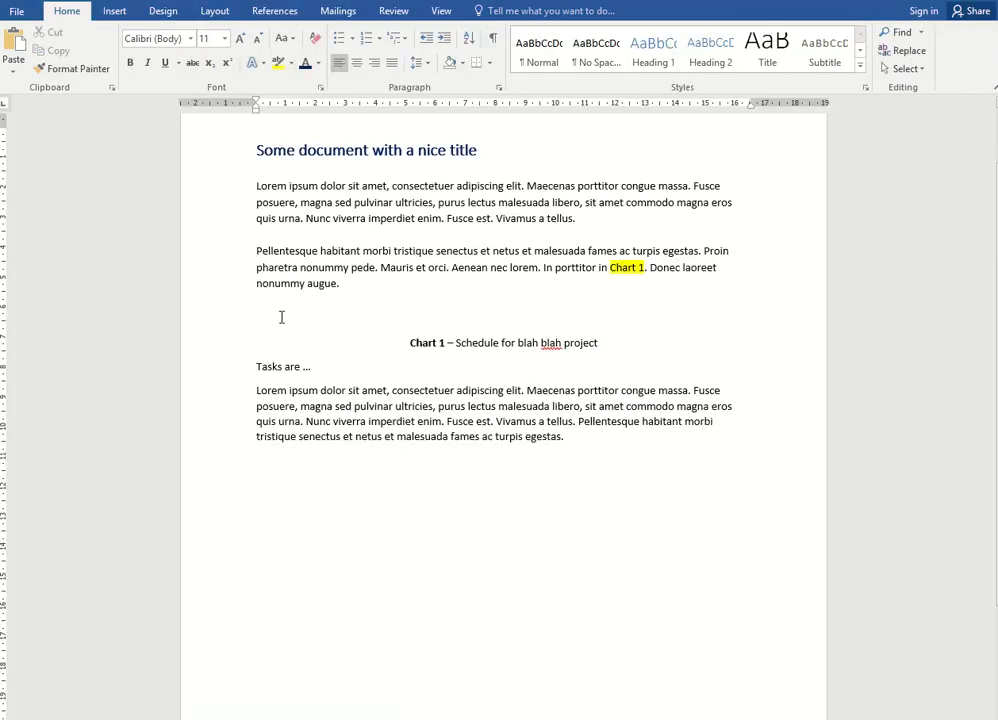
pyautogui.click(107, 13)
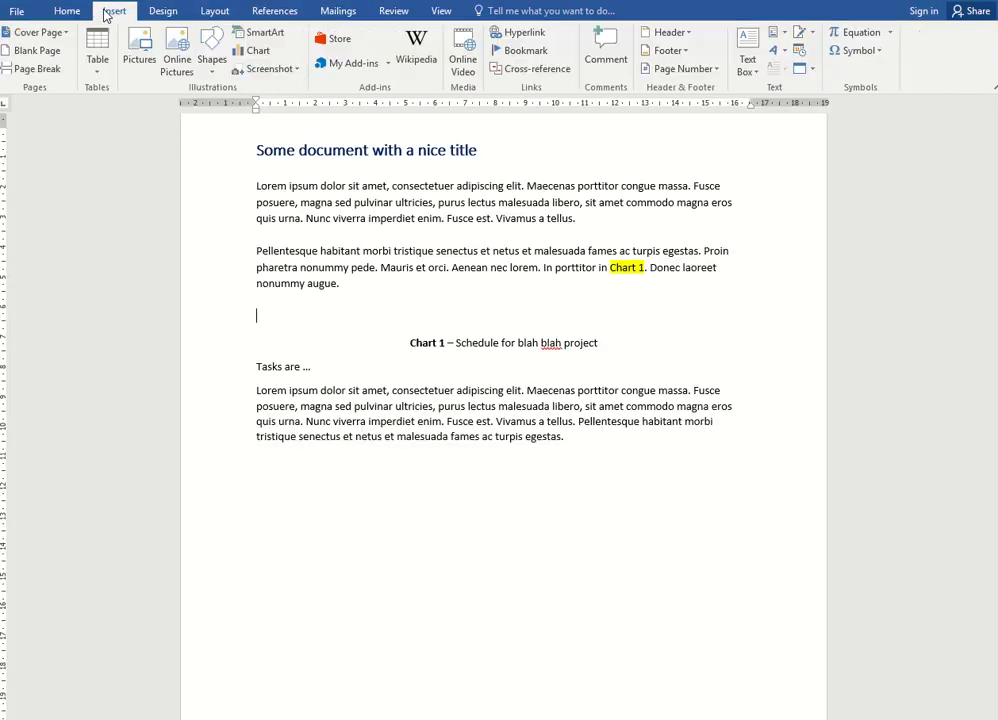
pyautogui.click(142, 45)
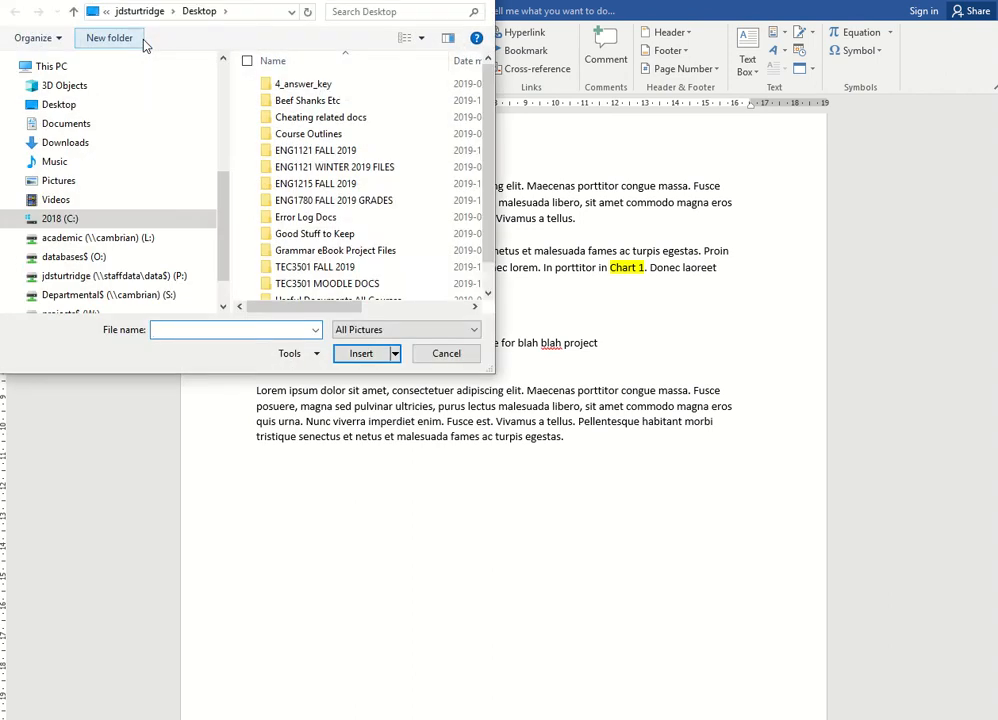
pyautogui.click(58, 104)
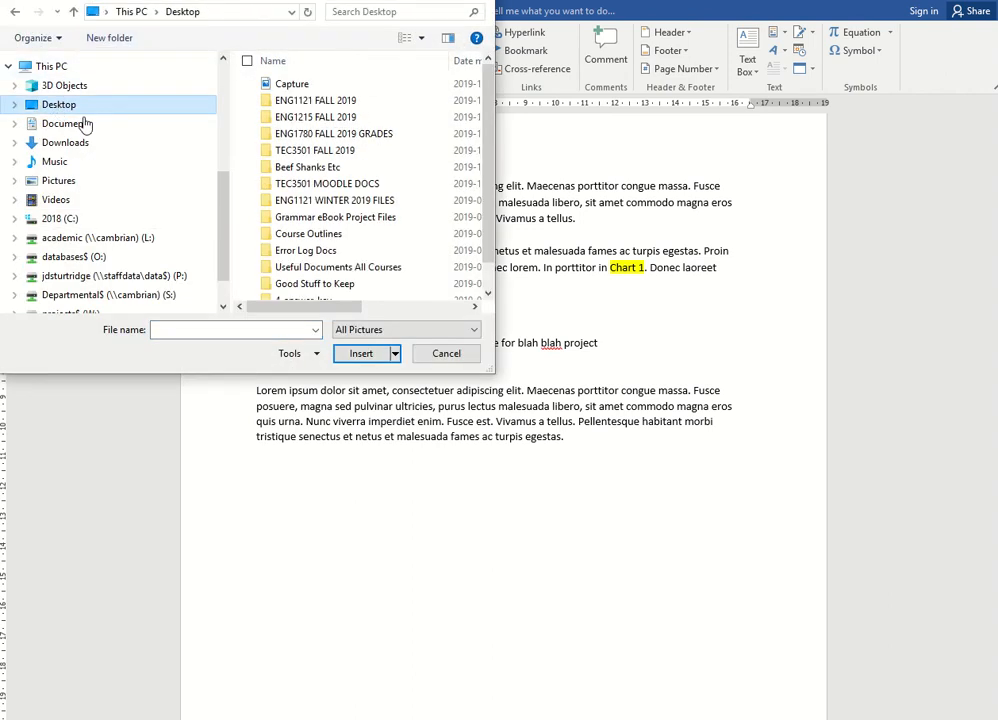
pyautogui.click(288, 84)
pyautogui.click(361, 353)
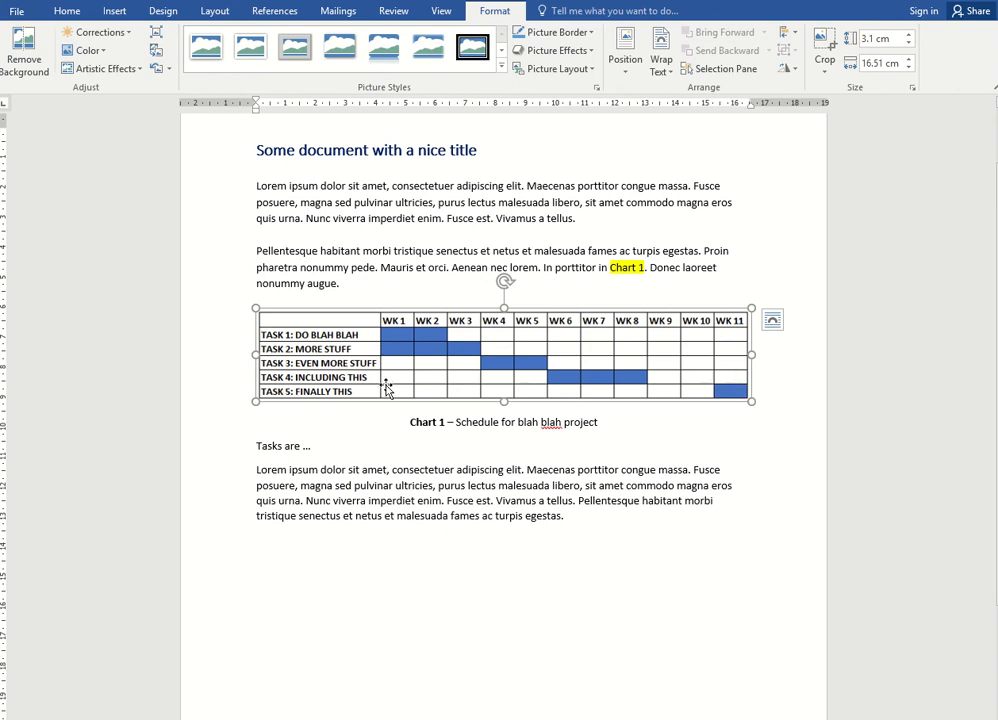
pyautogui.moveTo(504, 403)
pyautogui.mouseDown()
pyautogui.moveTo(505, 432)
pyautogui.moveTo(504, 410)
pyautogui.moveTo(506, 421)
pyautogui.mouseUp()
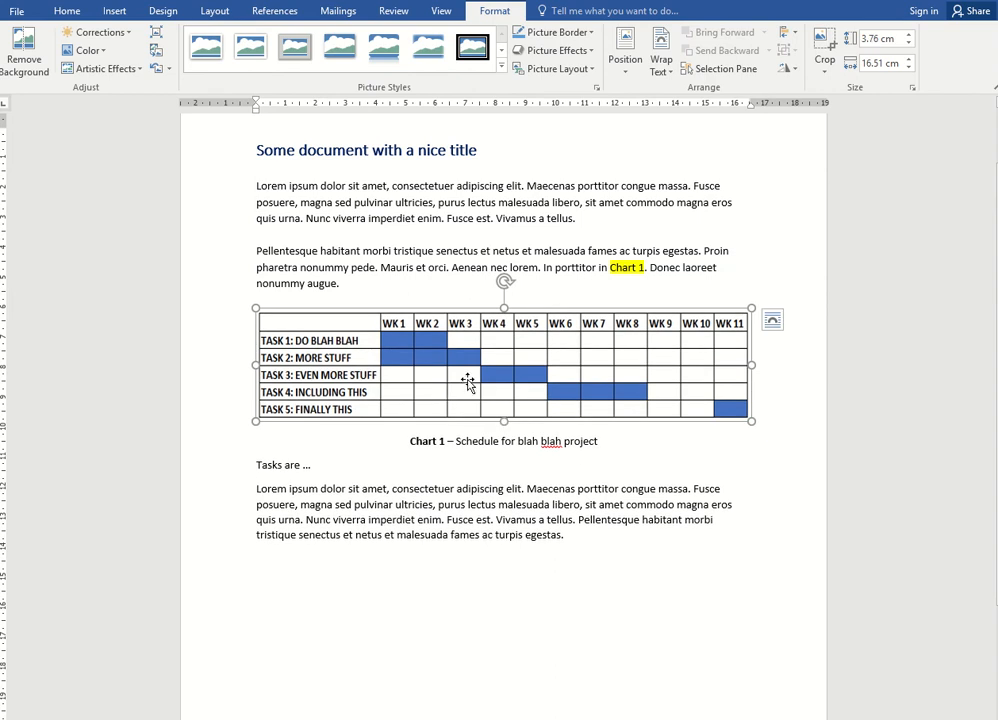
pyautogui.click(432, 267)
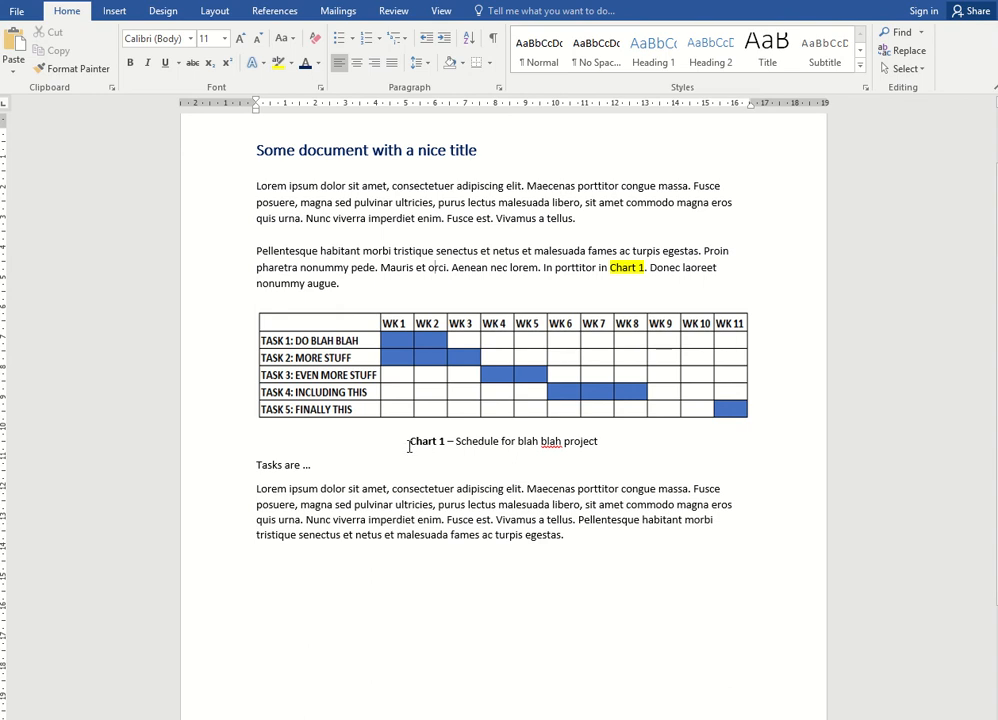
# Highlight the caption's "Chart 1 –" label in yellow
pyautogui.moveTo(409, 445); pyautogui.dragTo(452, 444)
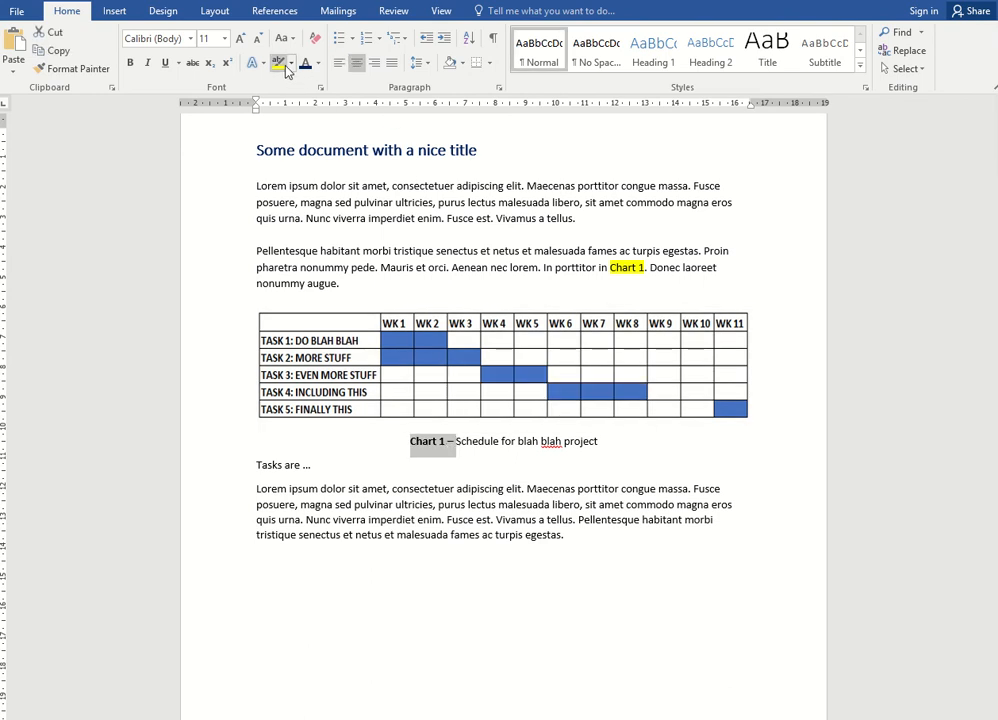
pyautogui.click(280, 63)
pyautogui.click(470, 450)
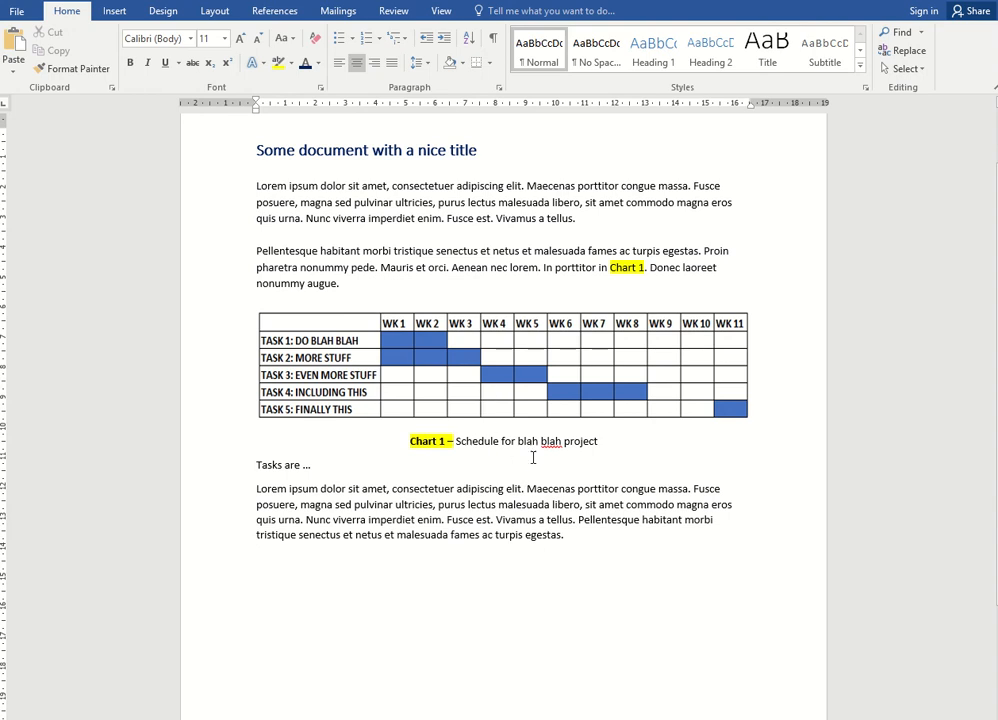
# Append "BLAH BLAH ." to the end of the "Tasks are ..." line
pyautogui.click(345, 464)
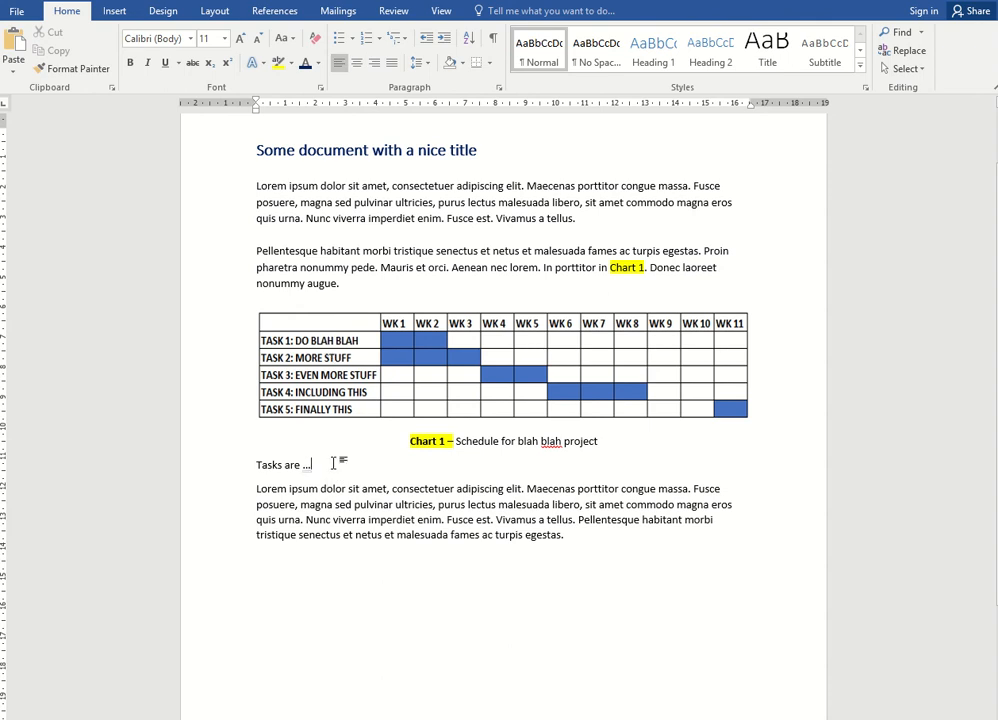
pyautogui.write('BlAH BLAH ....')
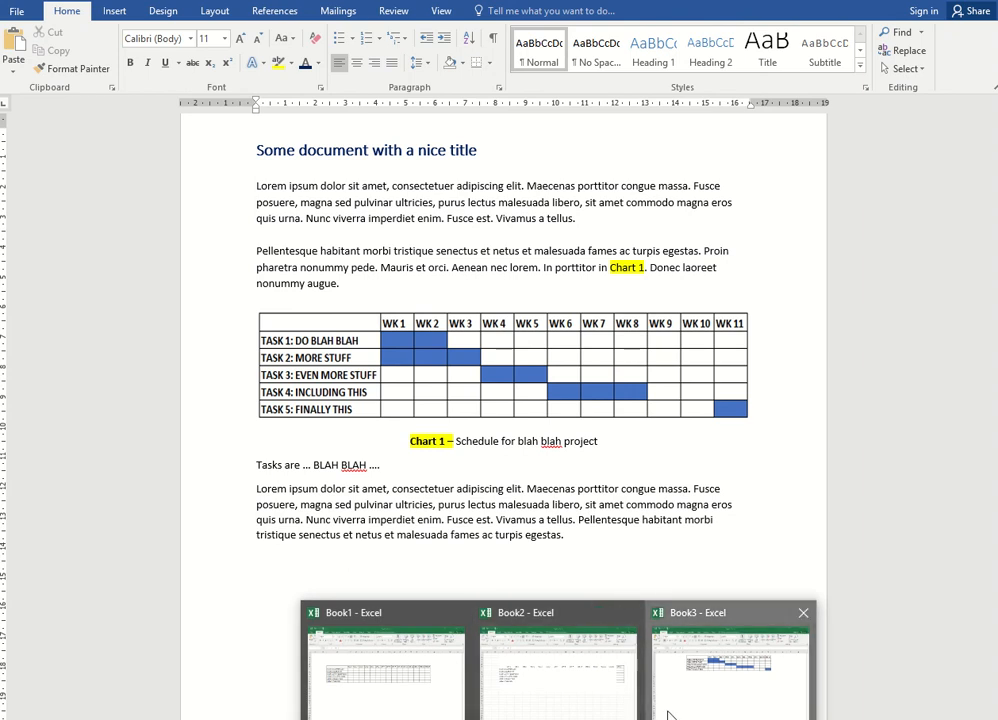
pyautogui.click(668, 712)
pyautogui.click(597, 716)
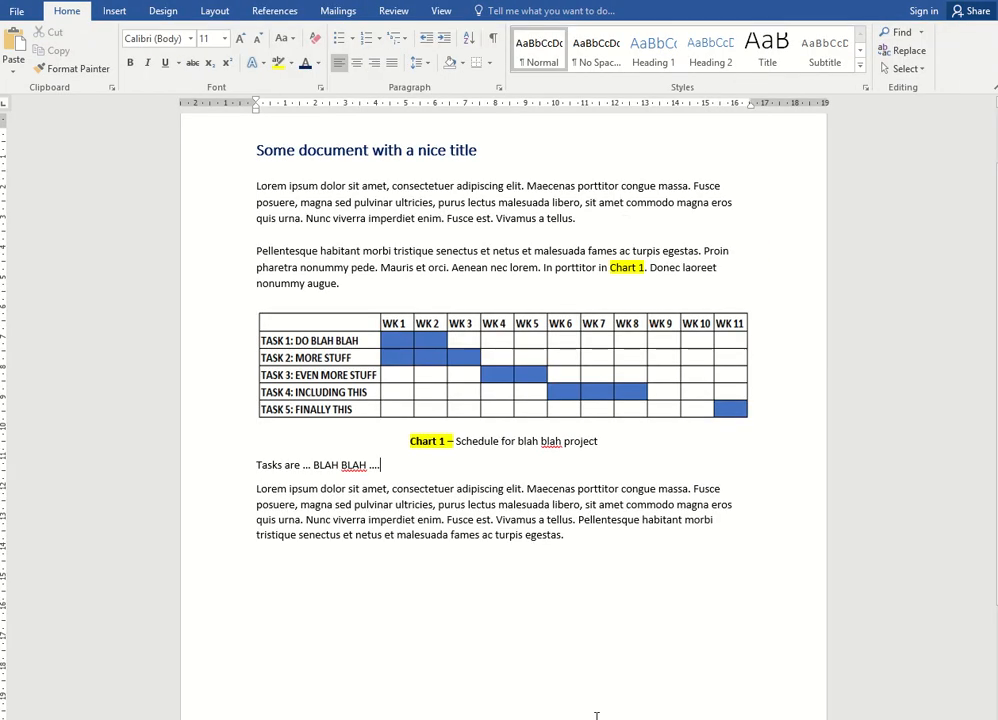